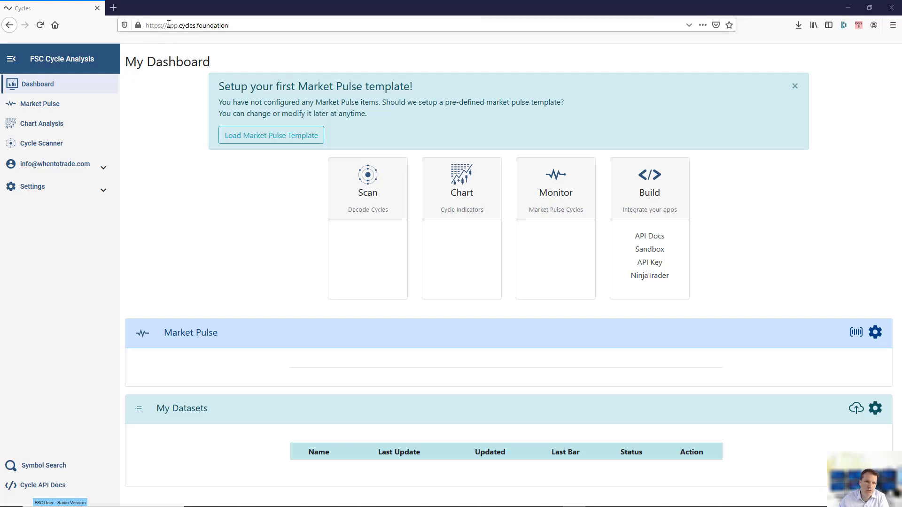
Load the Market Pulse template and review the Gold (127) and Silver (87) commodity cycles.
{"action": "left_click_drag", "start_coordinate": [167, 26], "coordinate": [235, 26]}
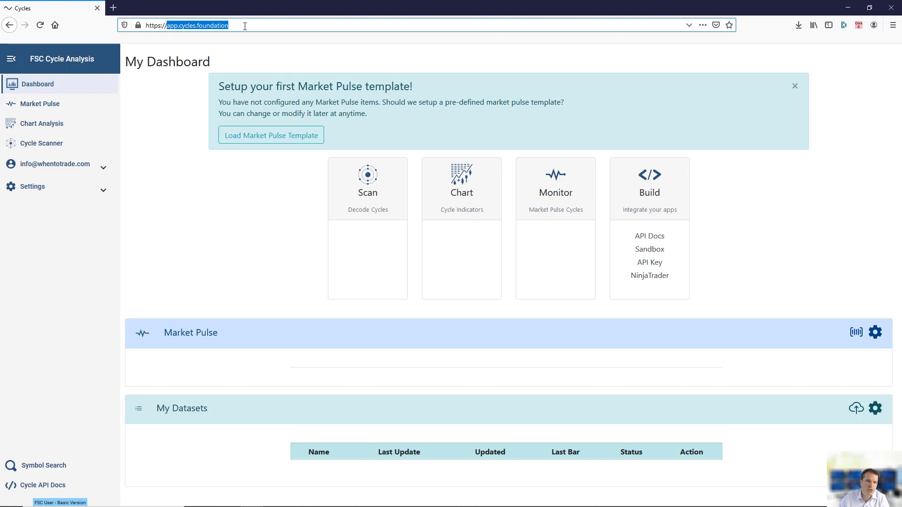
{"action": "left_click", "coordinate": [245, 26]}
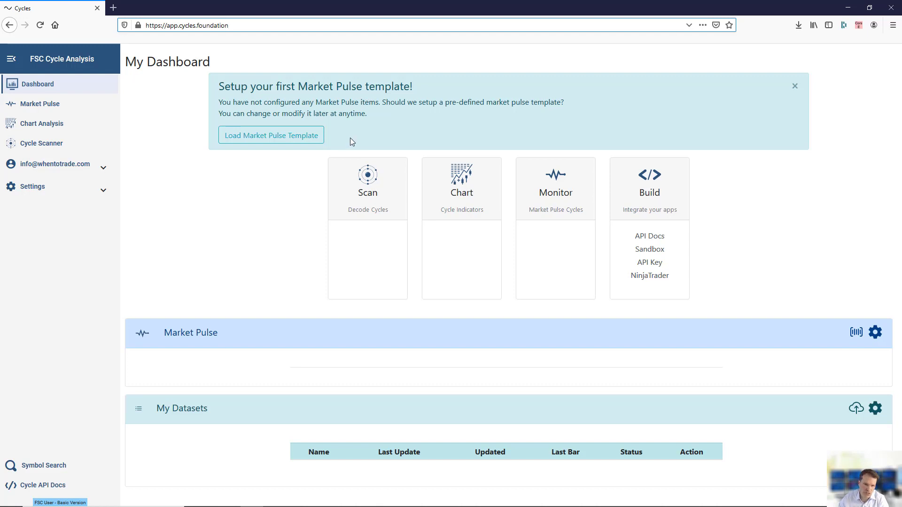
{"action": "left_click", "coordinate": [262, 144]}
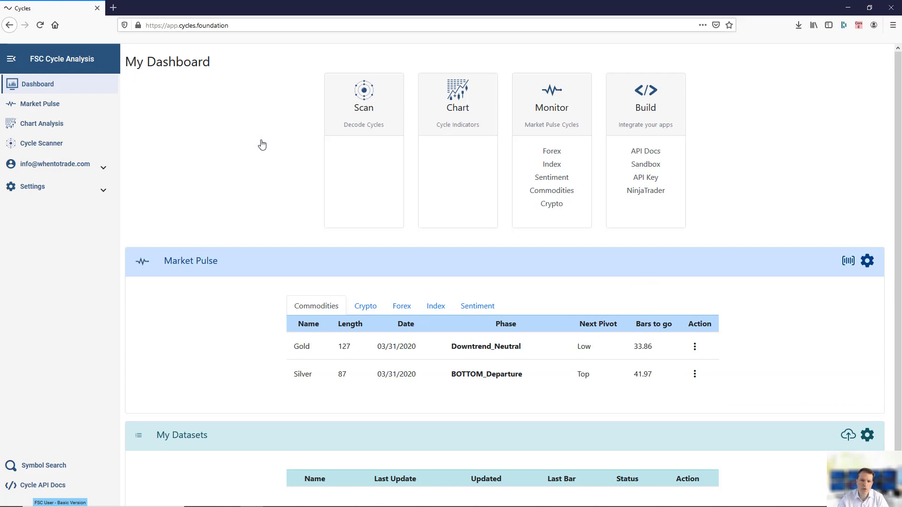
{"action": "scroll", "coordinate": [262, 144], "scroll_direction": "down", "scroll_amount": 1}
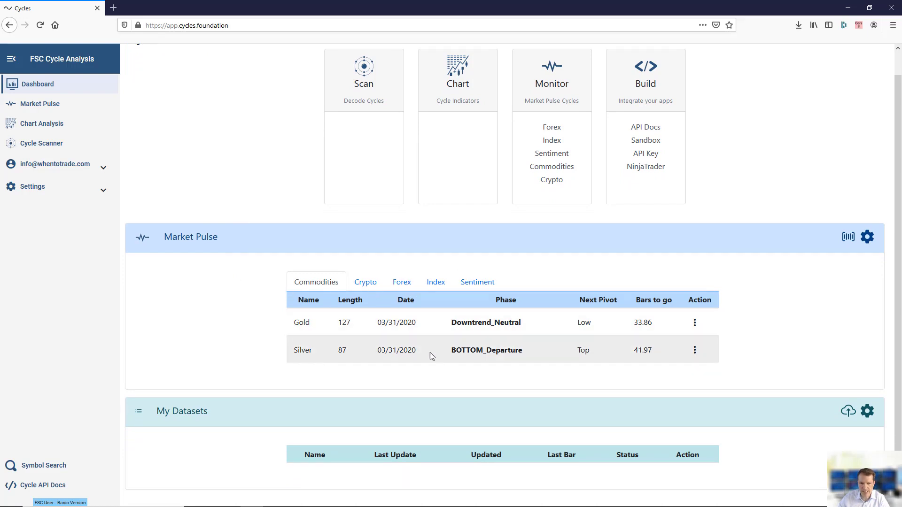
{"action": "scroll", "coordinate": [222, 286], "scroll_direction": "up", "scroll_amount": 1}
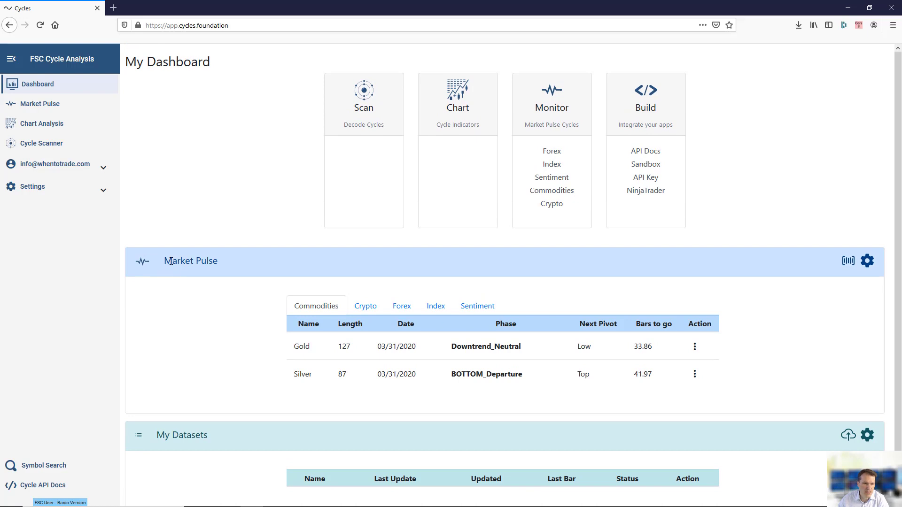
{"action": "scroll", "coordinate": [217, 277], "scroll_direction": "down", "scroll_amount": 1}
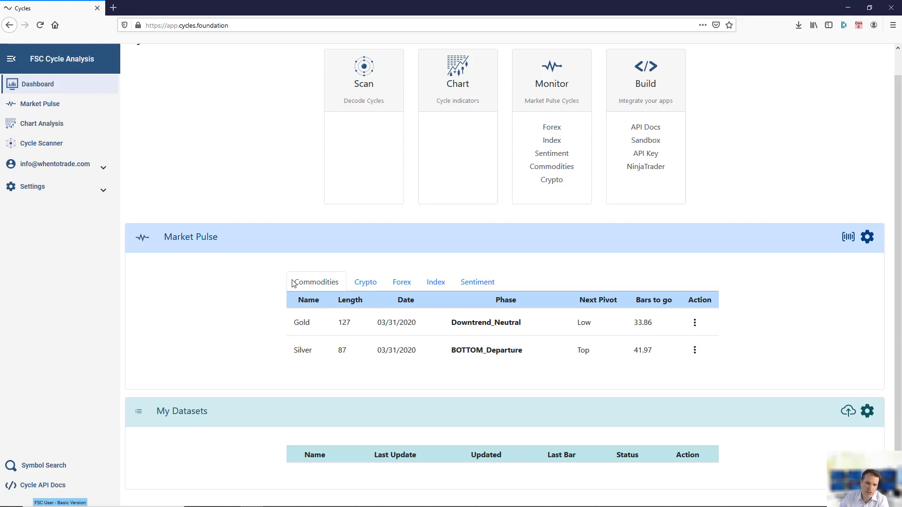
Browse the Crypto, Forex, Index and Sentiment cycles, settle on Index, and check Dow Jones actions.
{"action": "left_click", "coordinate": [364, 284]}
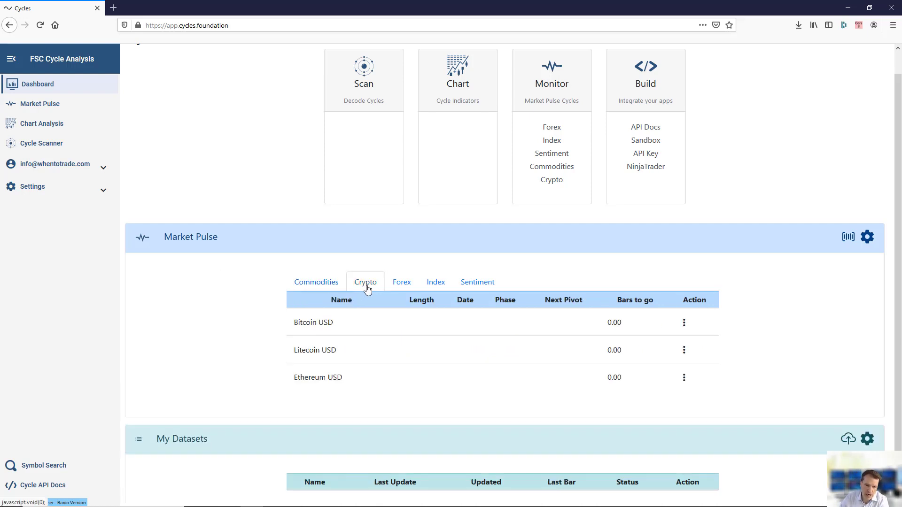
{"action": "left_click", "coordinate": [398, 287]}
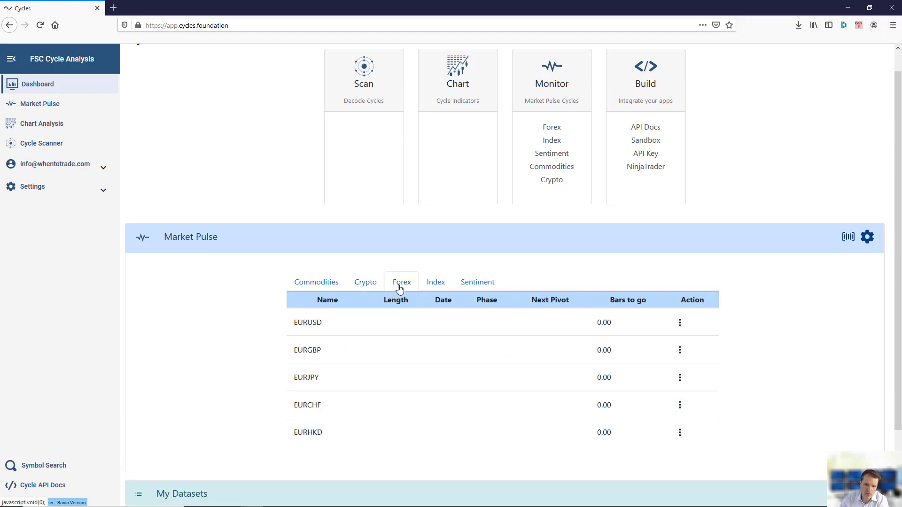
{"action": "left_click", "coordinate": [442, 287]}
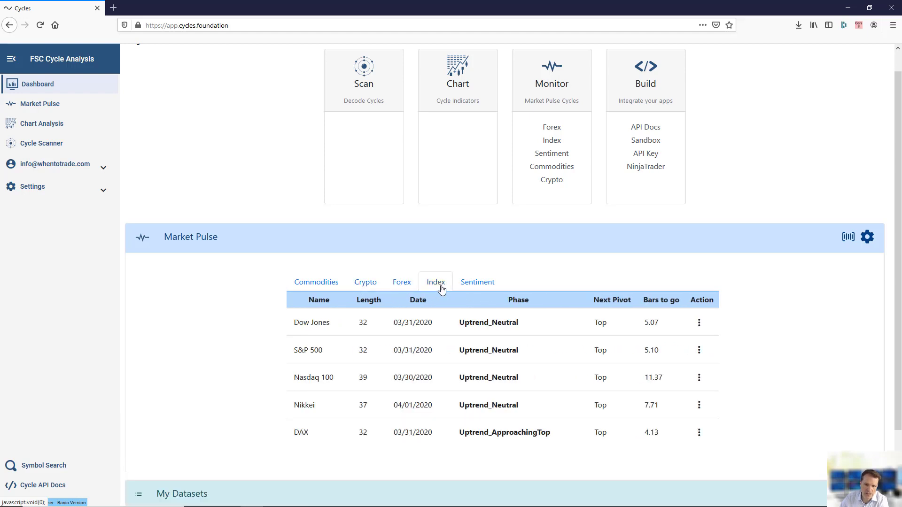
{"action": "left_click", "coordinate": [483, 287]}
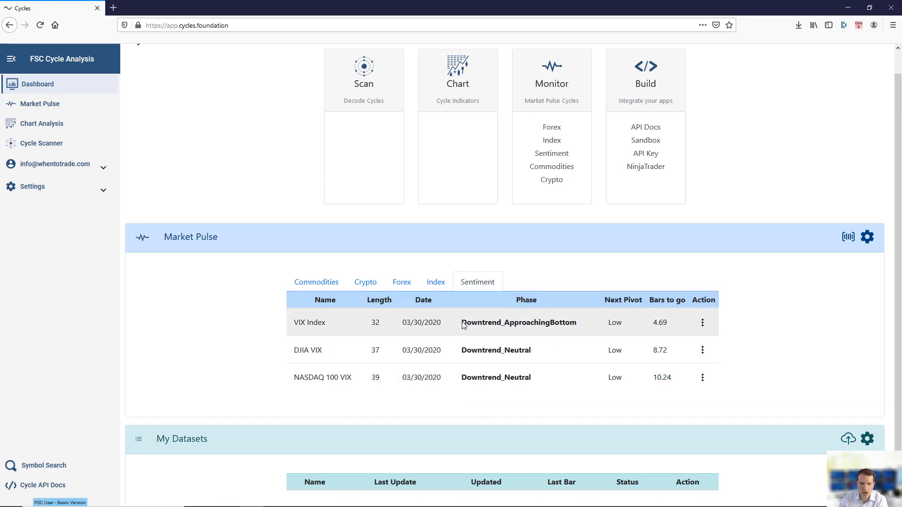
{"action": "left_click", "coordinate": [437, 284]}
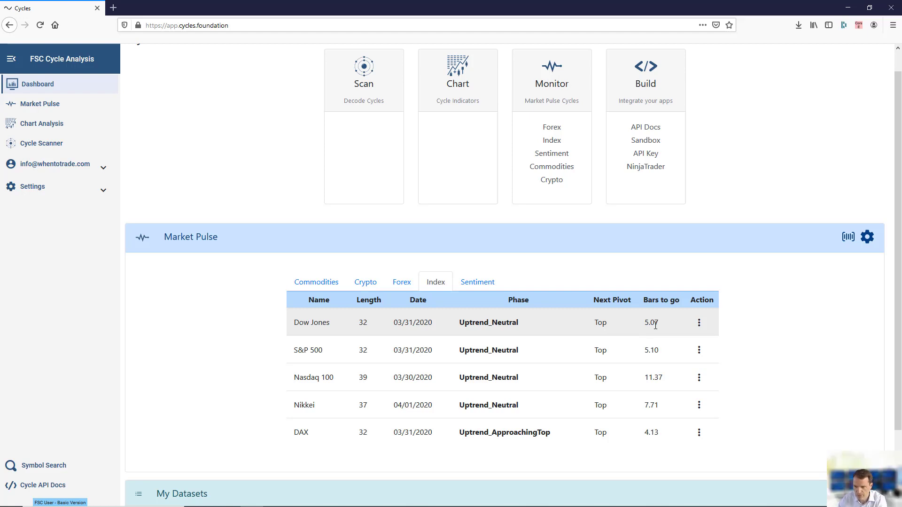
{"action": "left_click", "coordinate": [704, 328]}
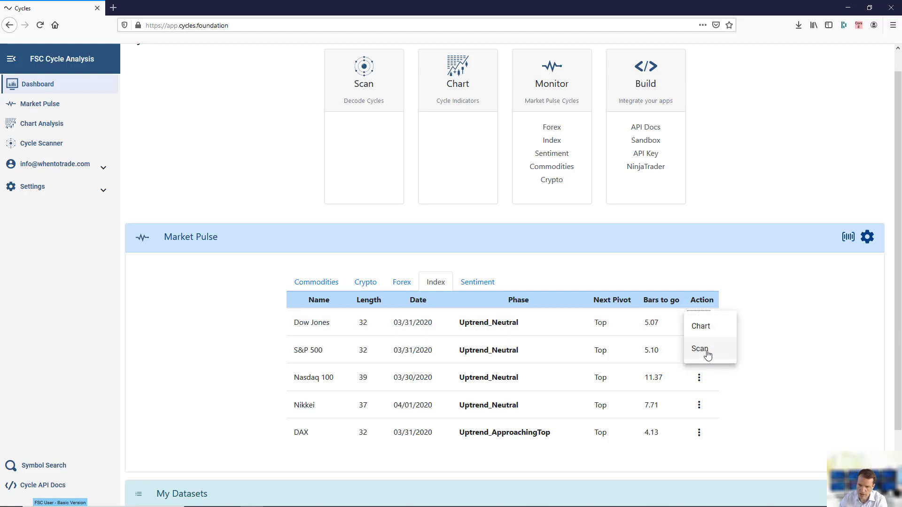
{"action": "left_click", "coordinate": [771, 344]}
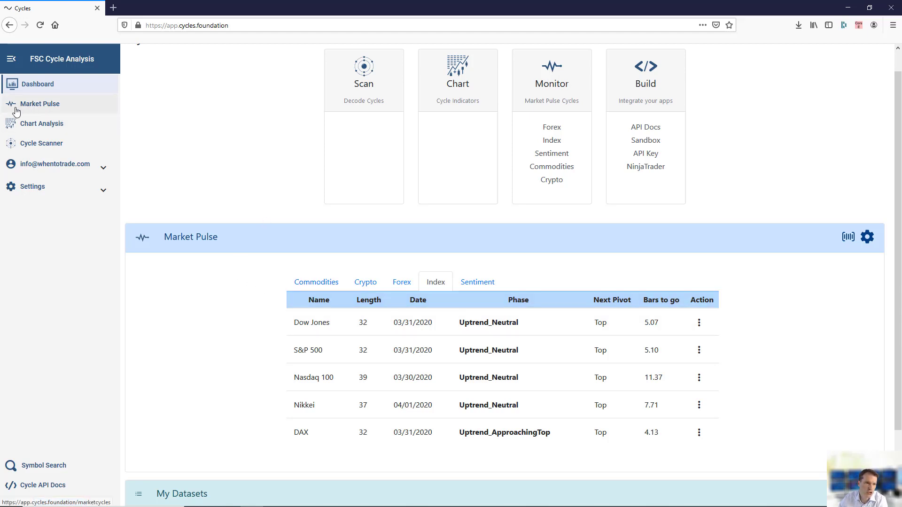
Go to the Market Pulse page, browse each market tab, and settle on the Index cards.
{"action": "left_click", "coordinate": [61, 108]}
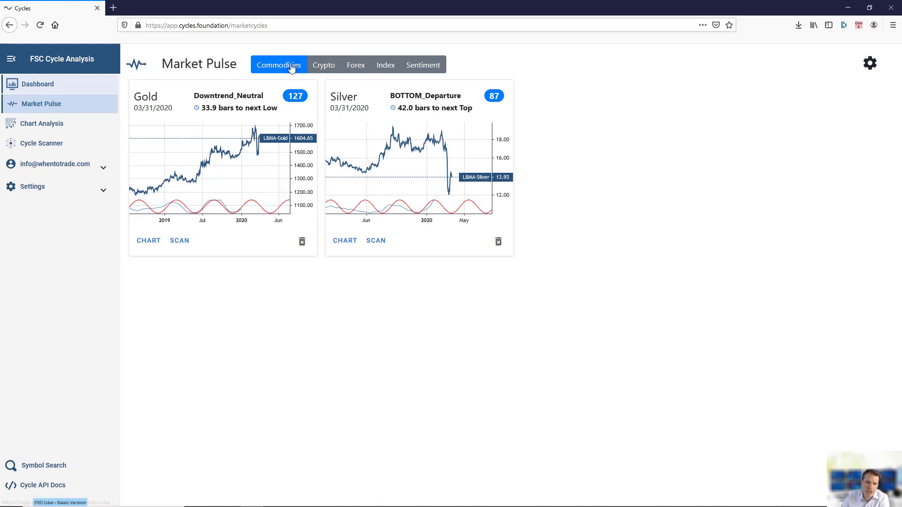
{"action": "left_click", "coordinate": [324, 67]}
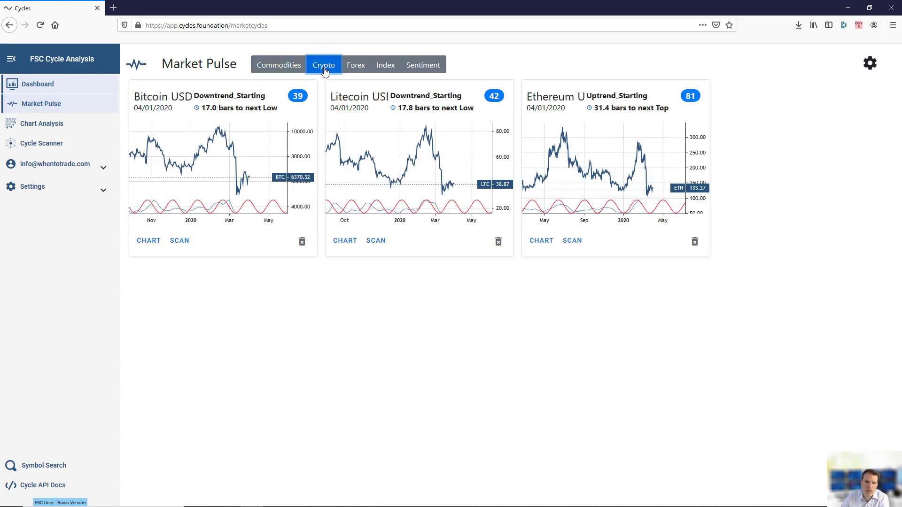
{"action": "left_click", "coordinate": [355, 69]}
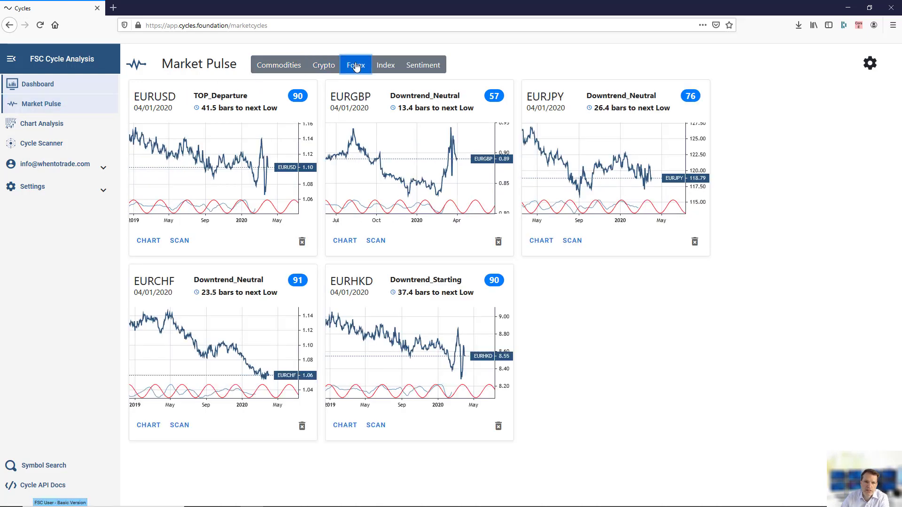
{"action": "left_click", "coordinate": [386, 69]}
{"action": "left_click", "coordinate": [420, 70]}
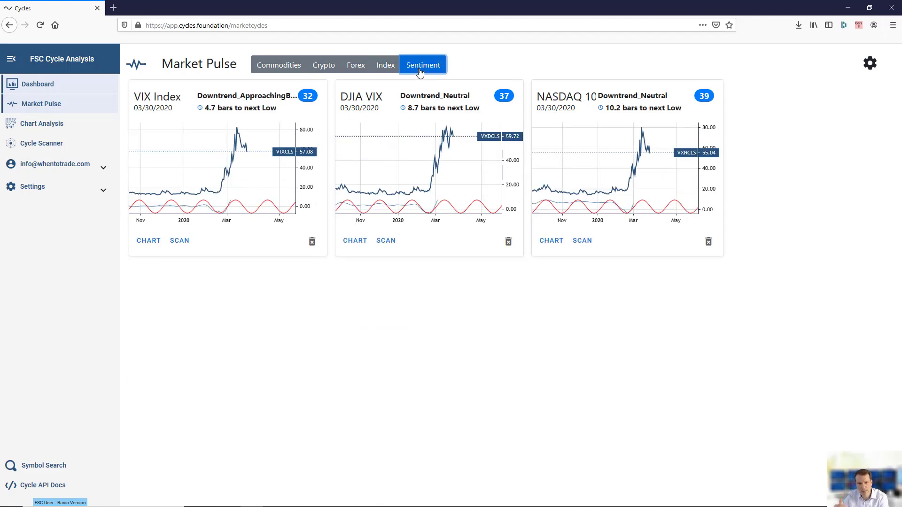
{"action": "left_click", "coordinate": [276, 73]}
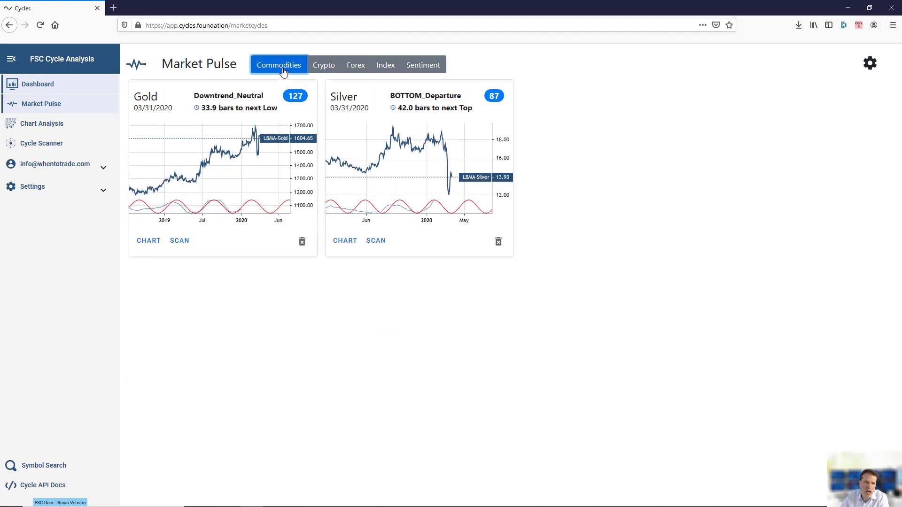
{"action": "left_click", "coordinate": [385, 68]}
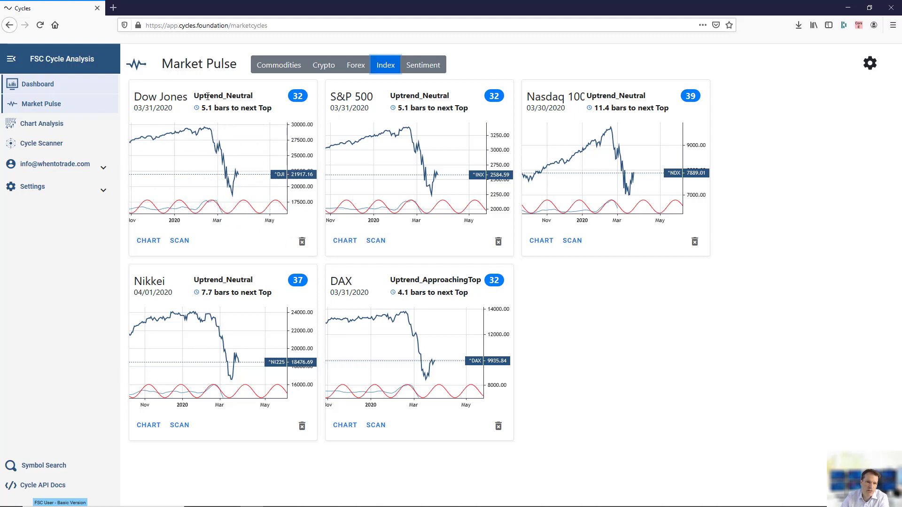
{"action": "left_click_drag", "start_coordinate": [193, 95], "coordinate": [262, 101]}
{"action": "left_click", "coordinate": [262, 100]}
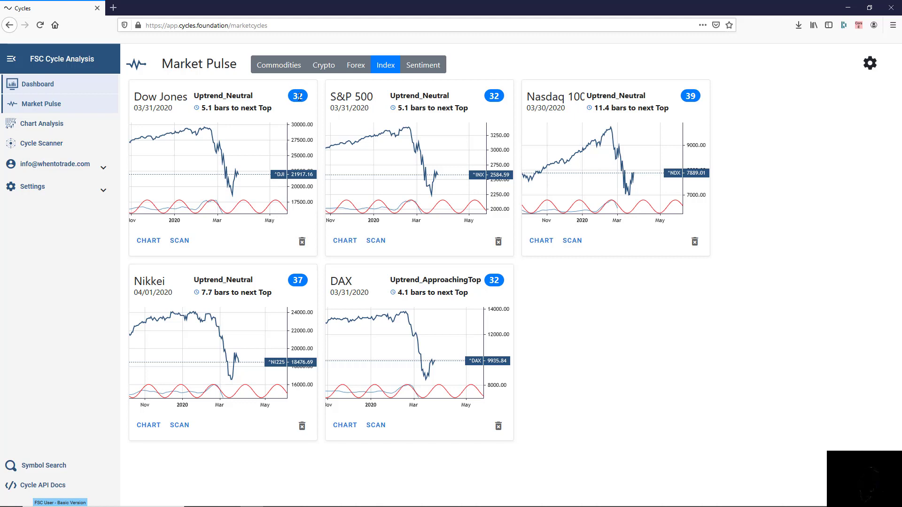
{"action": "scroll", "coordinate": [227, 181], "scroll_direction": "up", "scroll_amount": 2}
{"action": "scroll", "coordinate": [227, 181], "scroll_direction": "up", "scroll_amount": 3}
{"action": "scroll", "coordinate": [230, 172], "scroll_direction": "down", "scroll_amount": 5}
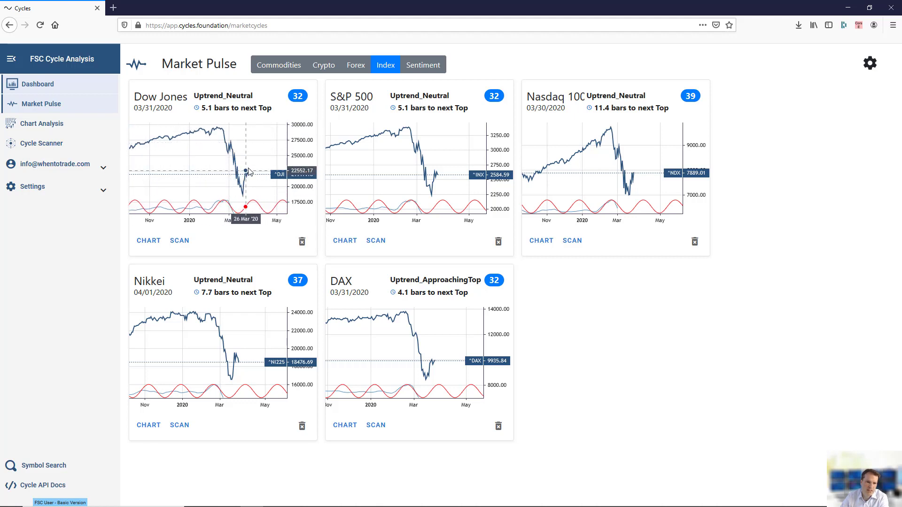
{"action": "left_click_drag", "start_coordinate": [235, 170], "coordinate": [200, 171]}
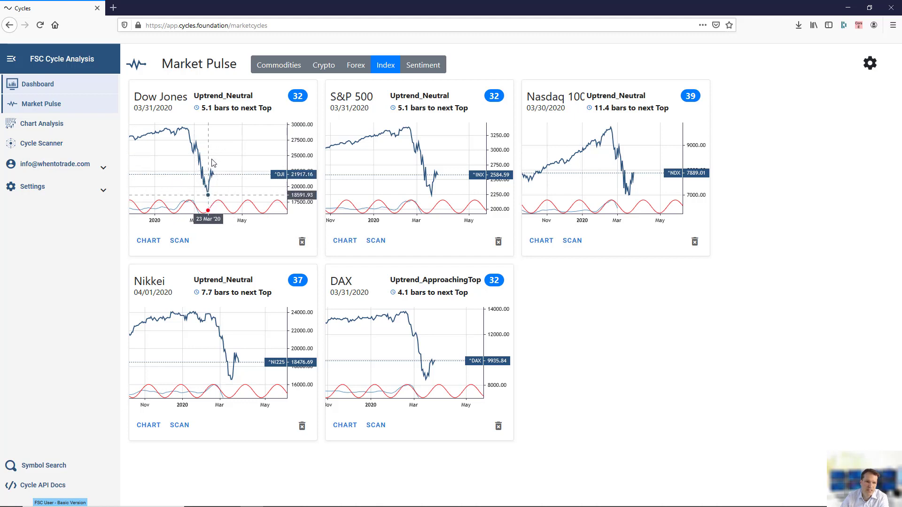
{"action": "left_click_drag", "start_coordinate": [237, 158], "coordinate": [248, 157]}
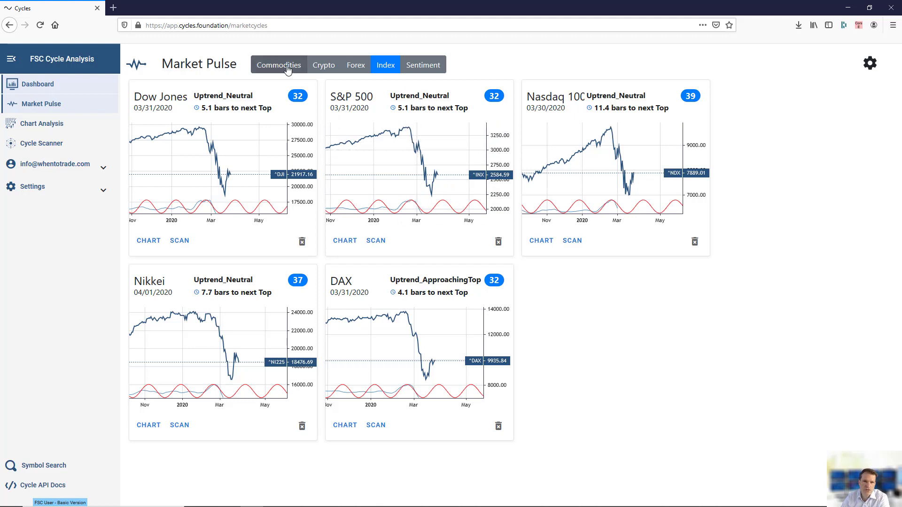
Switch the Market Pulse cards from Sentiment through Forex to the stock Index cards.
{"action": "left_click", "coordinate": [431, 72]}
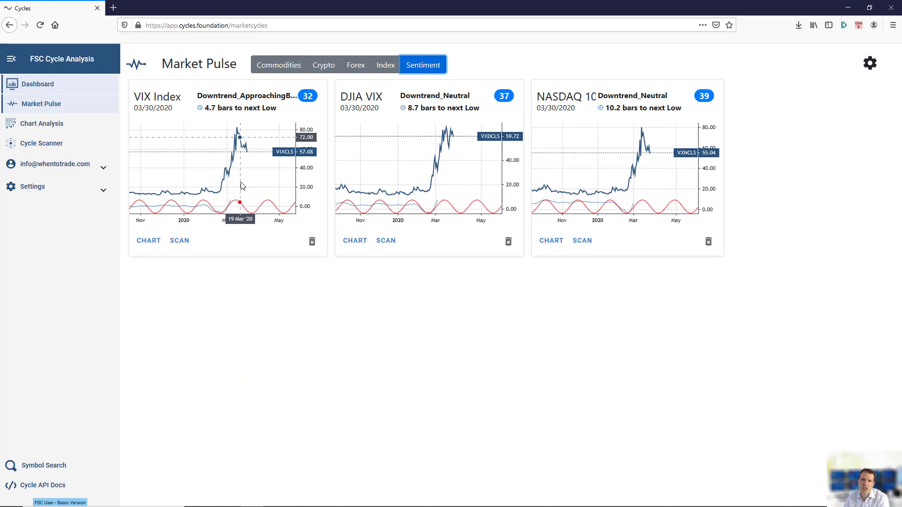
{"action": "left_click", "coordinate": [359, 68]}
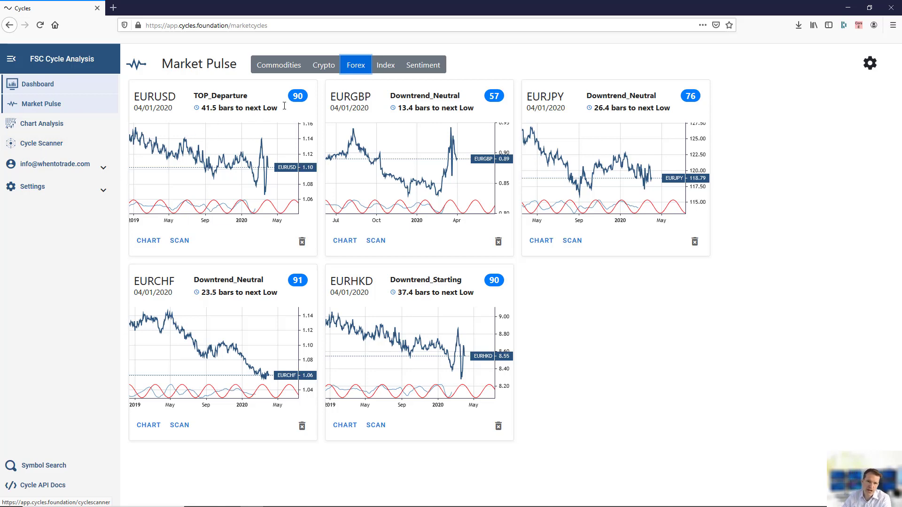
{"action": "left_click", "coordinate": [389, 69]}
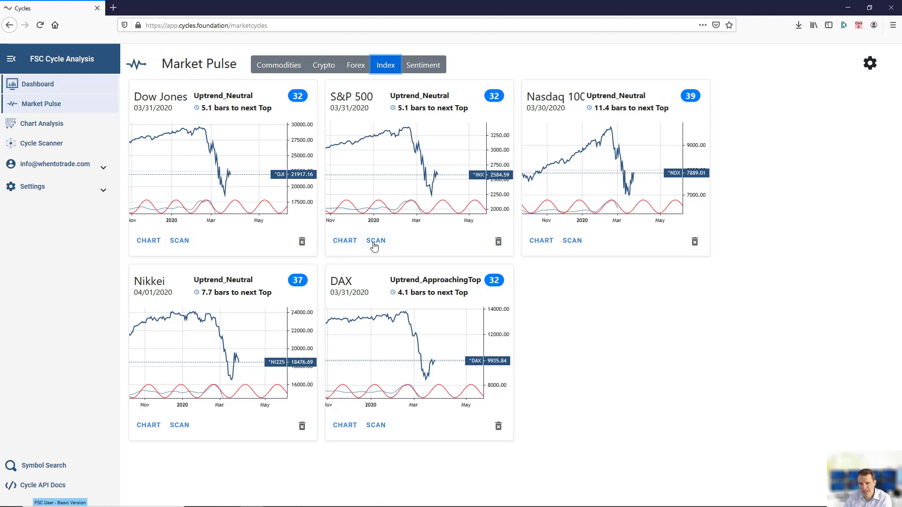
Scan the Dow Jones (^DJI:WDS) and review its dominant 32 cycle and cycle spectrum.
{"action": "left_click", "coordinate": [180, 241]}
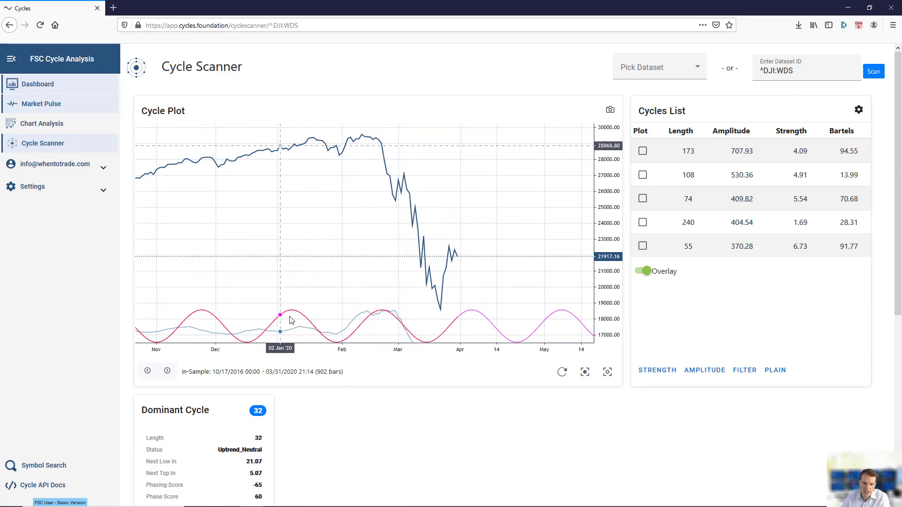
{"action": "scroll", "coordinate": [431, 329], "scroll_direction": "down", "scroll_amount": 4}
{"action": "scroll", "coordinate": [442, 272], "scroll_direction": "up", "scroll_amount": 5}
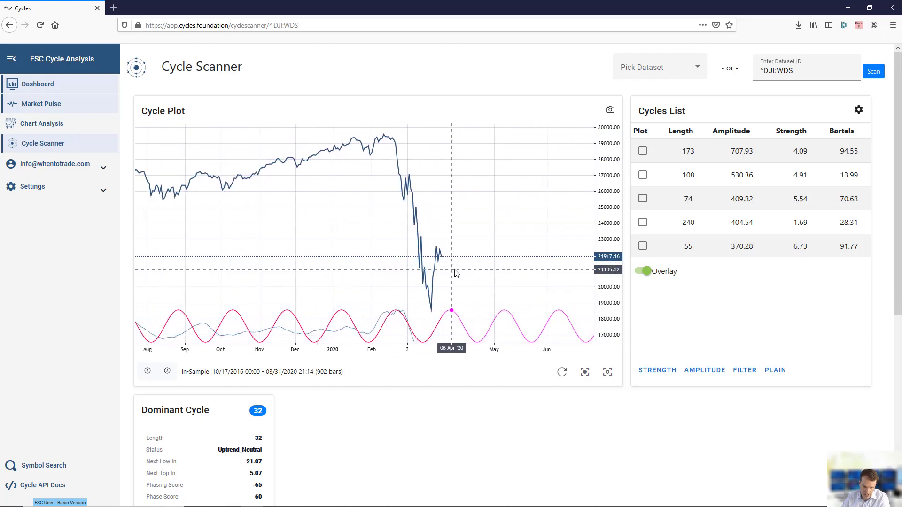
{"action": "scroll", "coordinate": [456, 273], "scroll_direction": "down", "scroll_amount": 4}
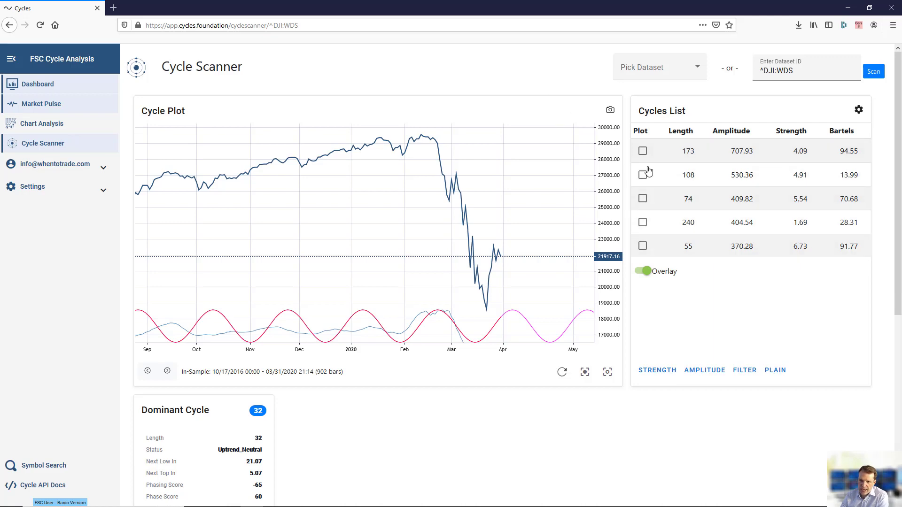
{"action": "scroll", "coordinate": [559, 273], "scroll_direction": "down", "scroll_amount": 3}
{"action": "scroll", "coordinate": [554, 432], "scroll_direction": "down", "scroll_amount": 6}
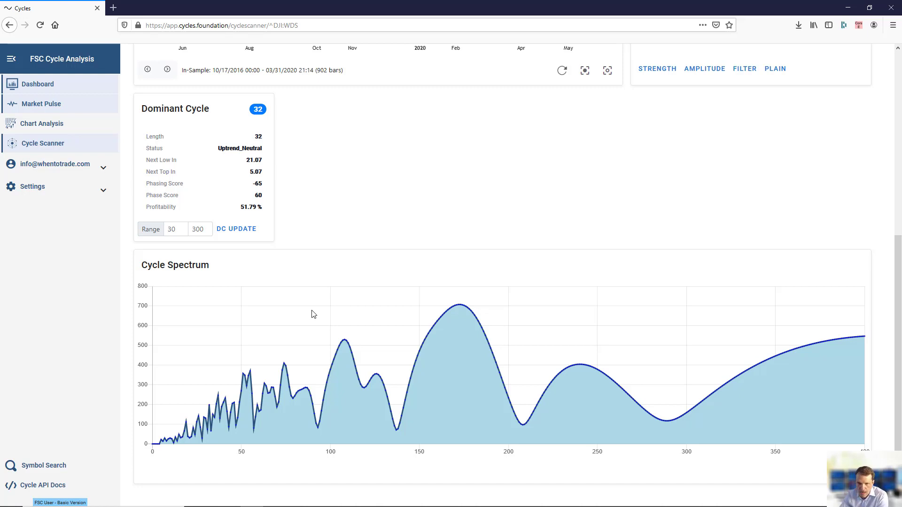
{"action": "scroll", "coordinate": [520, 333], "scroll_direction": "up", "scroll_amount": 6}
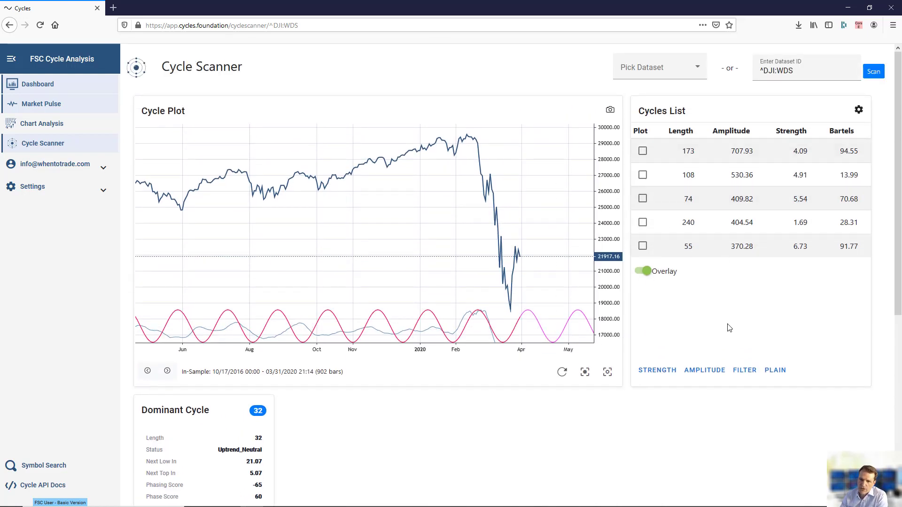
{"action": "scroll", "coordinate": [437, 219], "scroll_direction": "up", "scroll_amount": 3}
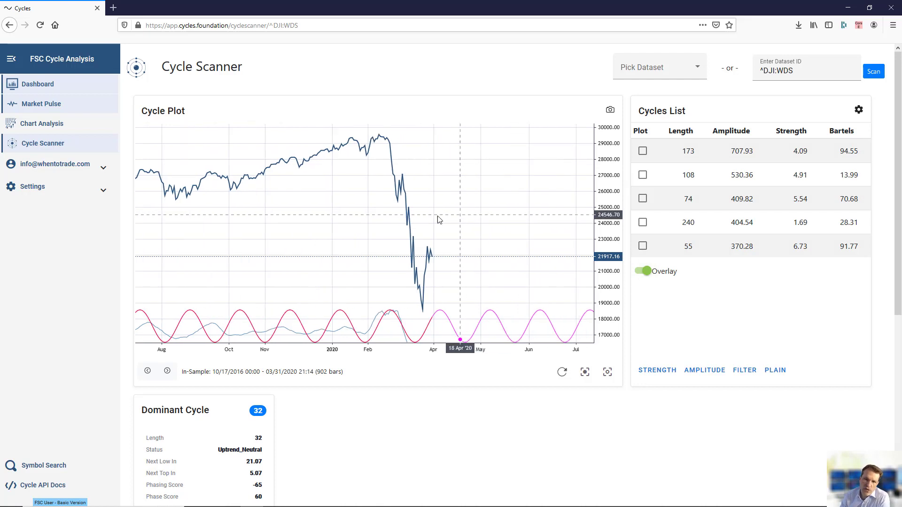
{"action": "scroll", "coordinate": [450, 240], "scroll_direction": "left", "scroll_amount": 5}
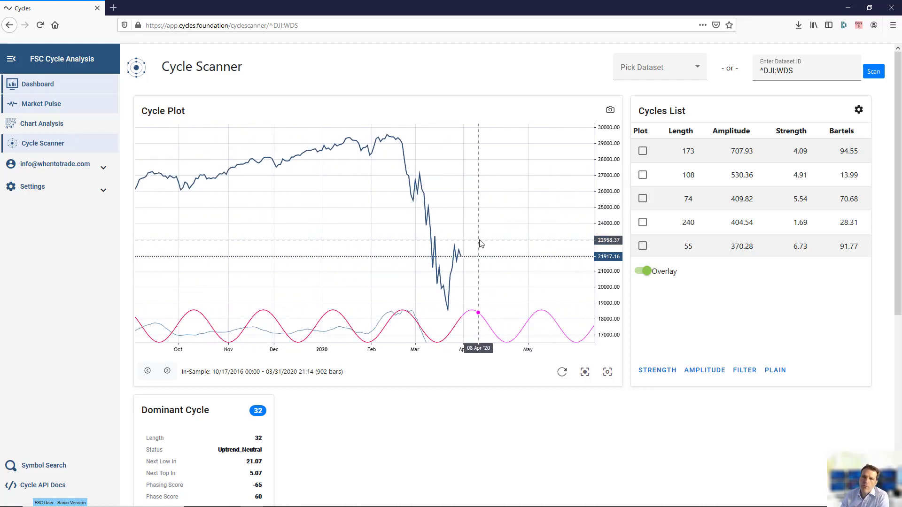
Plot cycles 173, 108, 74 and 240, drawn as a separate curve below the price.
{"action": "left_click", "coordinate": [643, 152]}
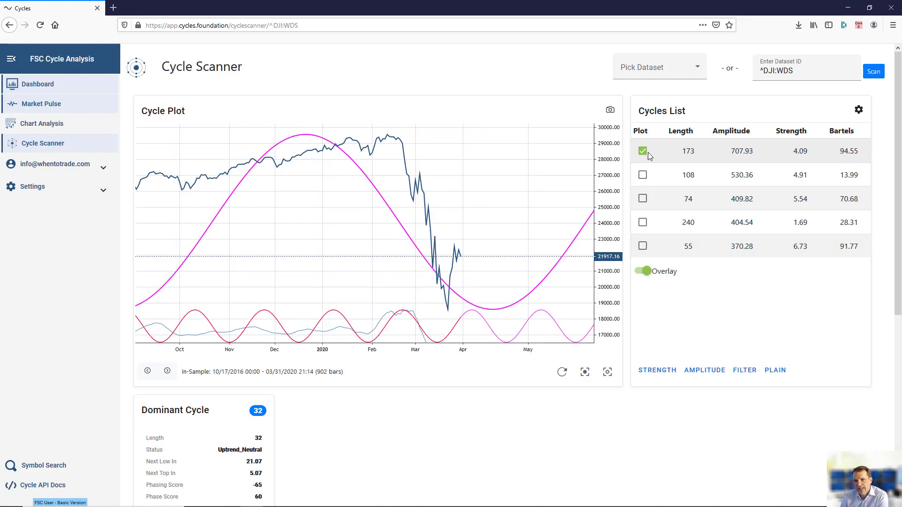
{"action": "scroll", "coordinate": [474, 181], "scroll_direction": "down", "scroll_amount": 5}
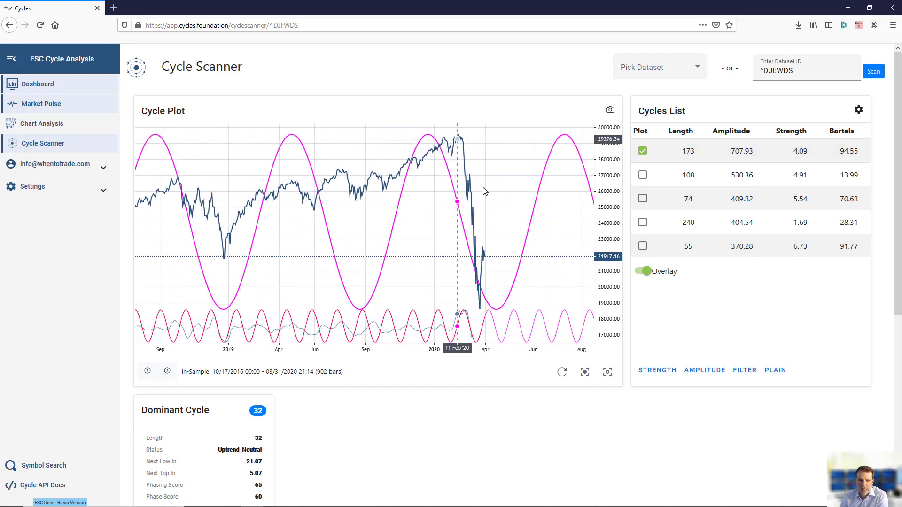
{"action": "left_click_drag", "start_coordinate": [486, 191], "coordinate": [521, 192]}
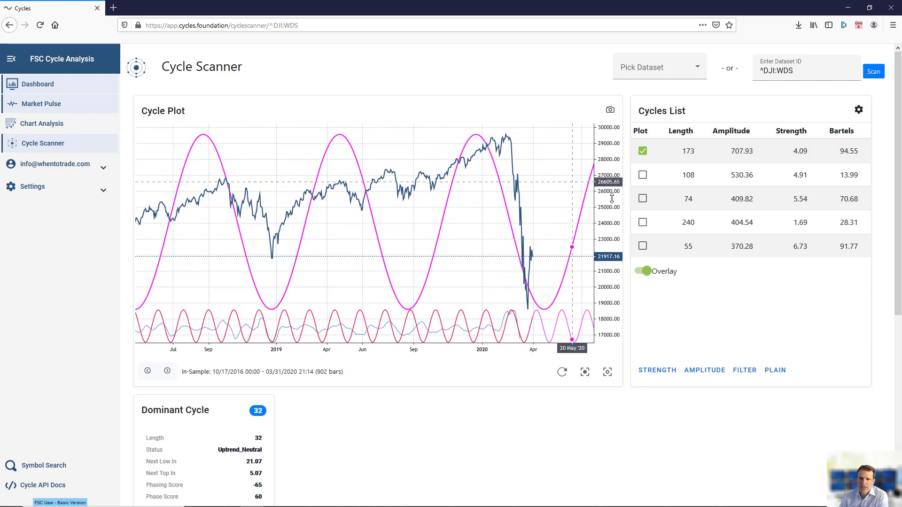
{"action": "left_click", "coordinate": [643, 175]}
{"action": "left_click", "coordinate": [644, 199]}
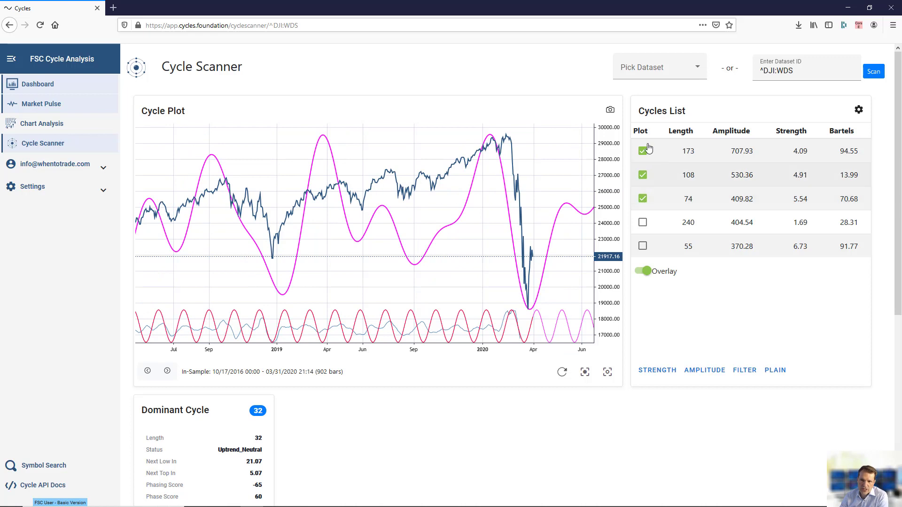
{"action": "left_click", "coordinate": [643, 224]}
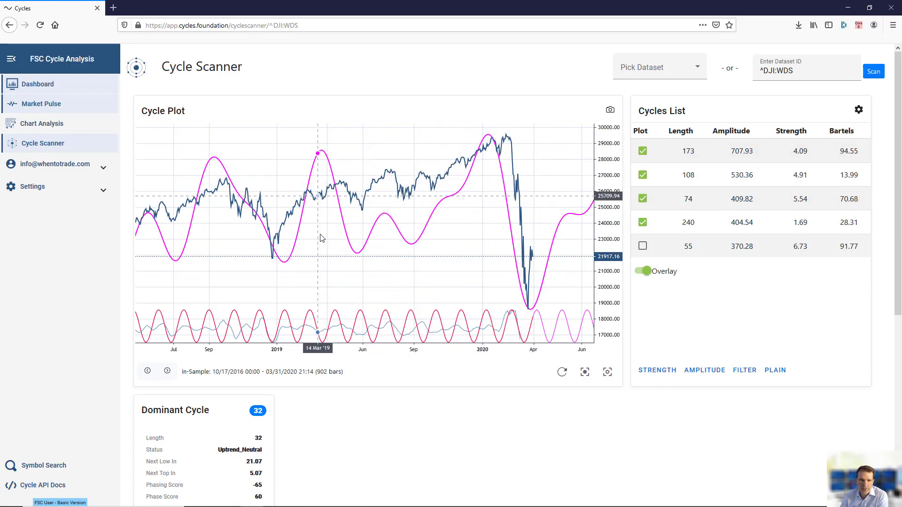
{"action": "scroll", "coordinate": [331, 236], "scroll_direction": "down", "scroll_amount": 3}
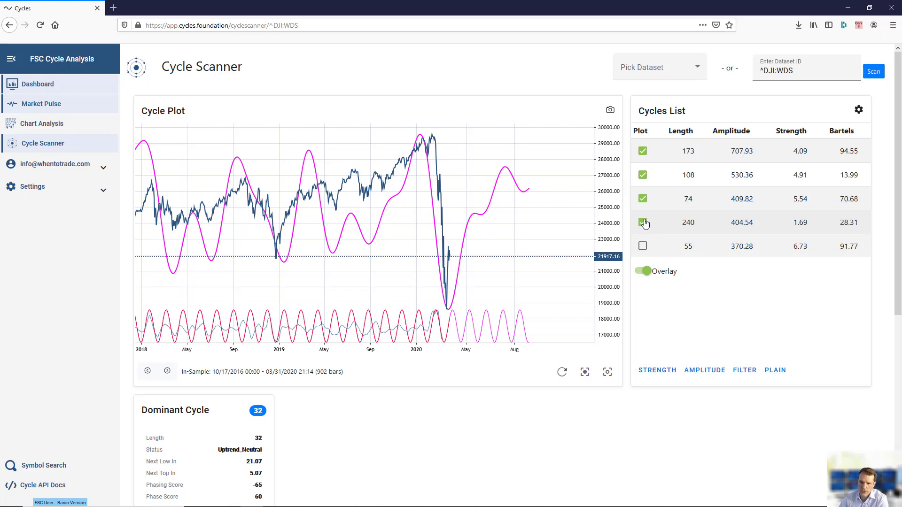
{"action": "left_click", "coordinate": [642, 272]}
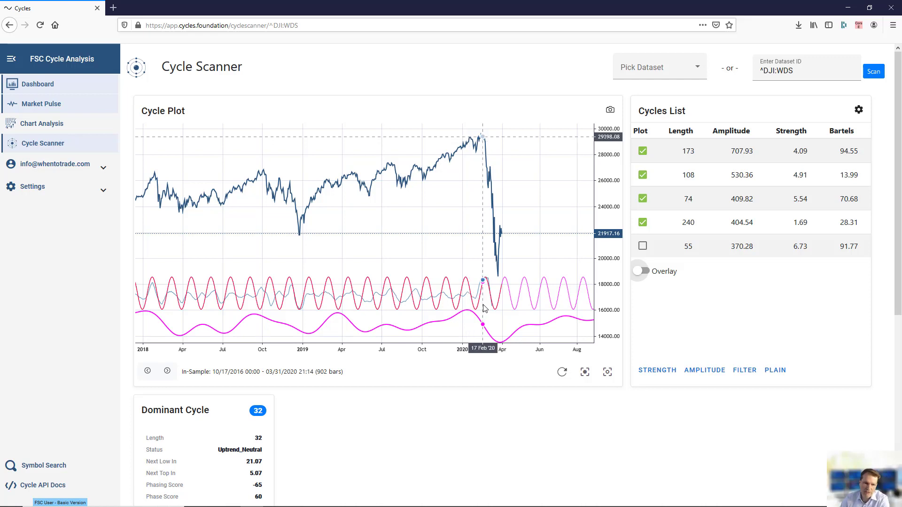
Untick cycles 173, 108, 74 and 240 so only the dominant 32 cycle remains.
{"action": "left_click", "coordinate": [643, 151]}
{"action": "left_click", "coordinate": [643, 175]}
{"action": "left_click", "coordinate": [645, 203]}
{"action": "left_click", "coordinate": [643, 222]}
{"action": "scroll", "coordinate": [527, 249], "scroll_direction": "down", "scroll_amount": 3}
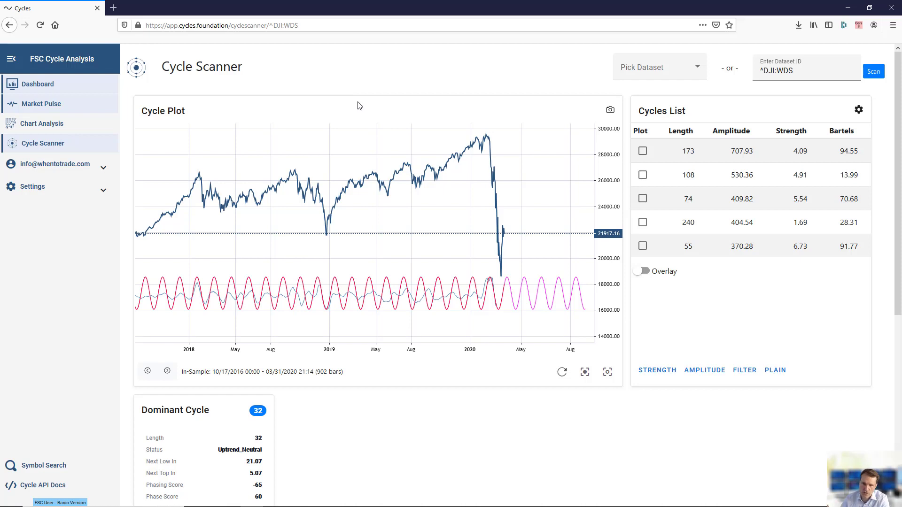
Go to Settings > My Datasets and start a new dataset upload.
{"action": "left_click", "coordinate": [91, 194]}
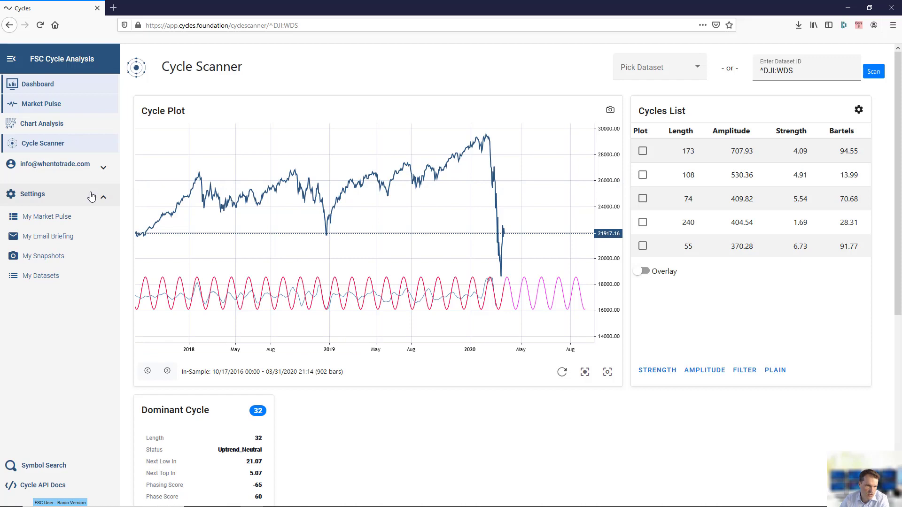
{"action": "left_click", "coordinate": [55, 278]}
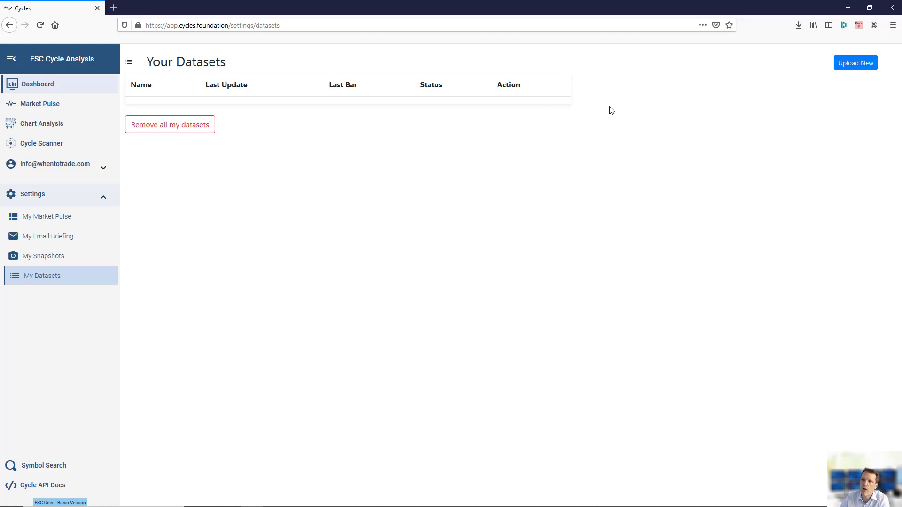
{"action": "left_click", "coordinate": [868, 66]}
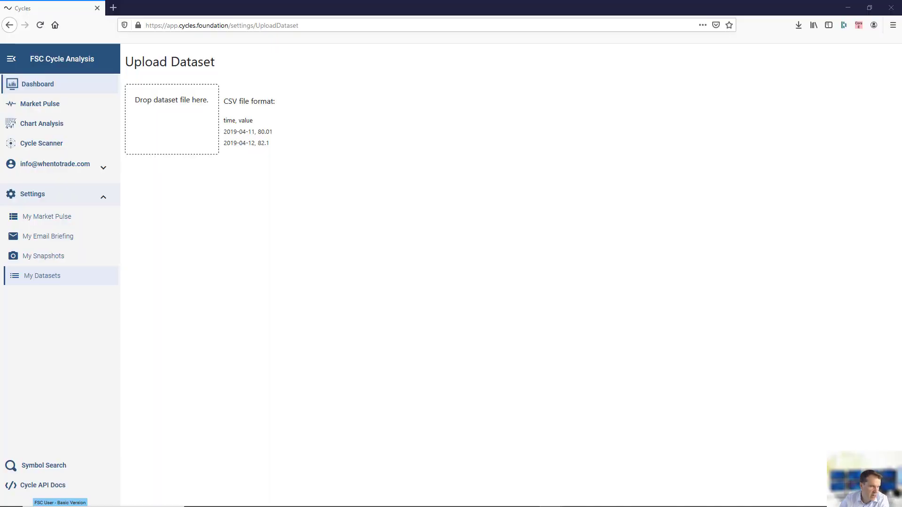
Place the Excel sheet of time and value data beside the Upload Dataset page.
{"action": "left_click_drag", "start_coordinate": [1, 193], "coordinate": [654, 98]}
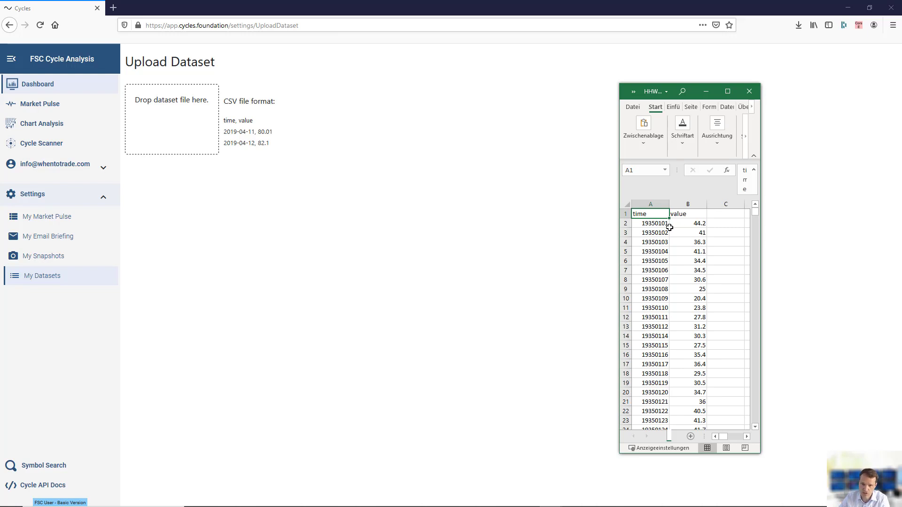
{"action": "mouse_move", "coordinate": [441, 501]}
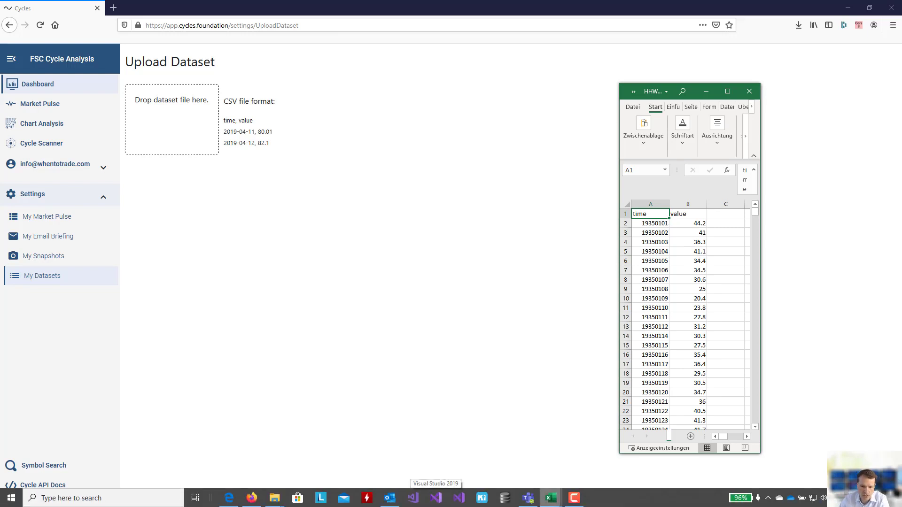
{"action": "mouse_move", "coordinate": [278, 499]}
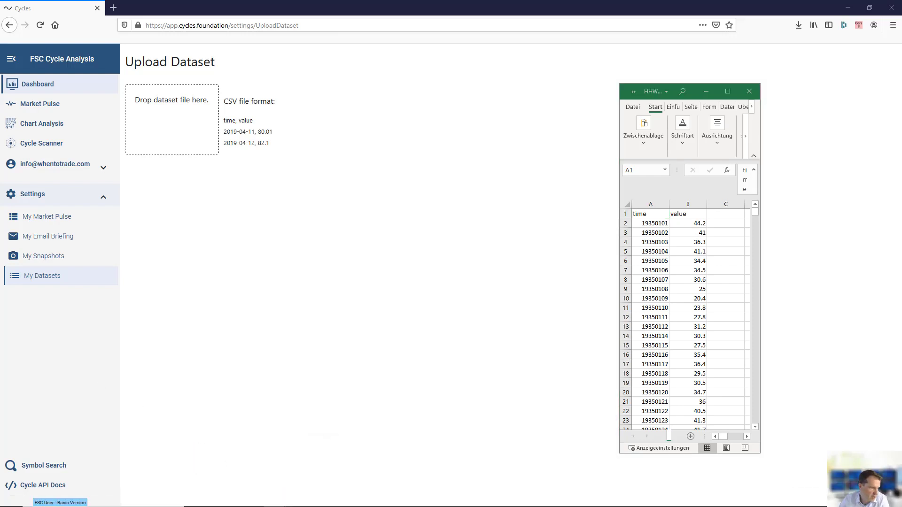
Upload HHWeather.csv and save it as the daily dataset named 'weather'.
{"action": "left_click_drag", "start_coordinate": [0, 155], "coordinate": [550, 108]}
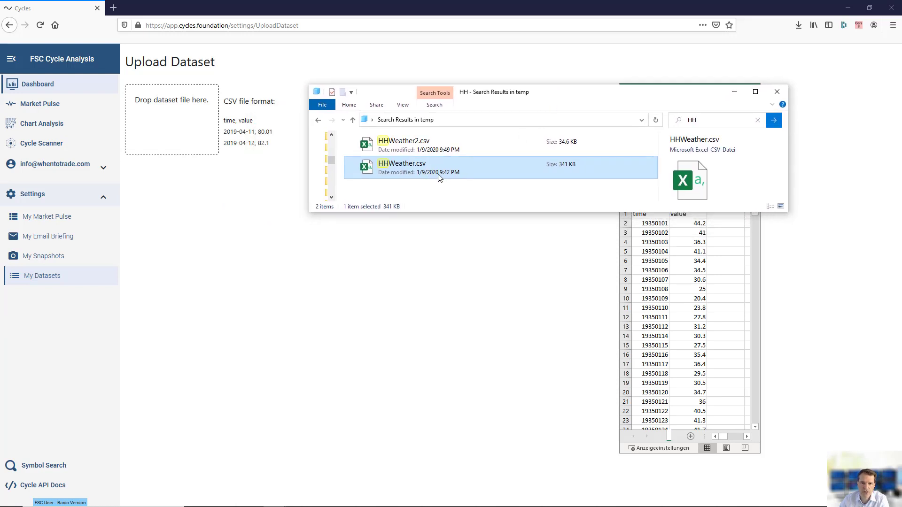
{"action": "left_click_drag", "start_coordinate": [439, 177], "coordinate": [175, 138]}
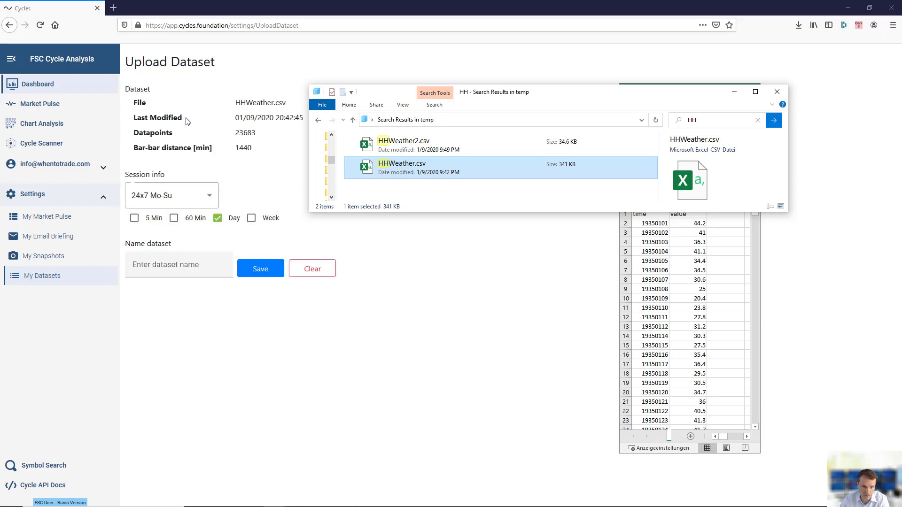
{"action": "left_click", "coordinate": [735, 92]}
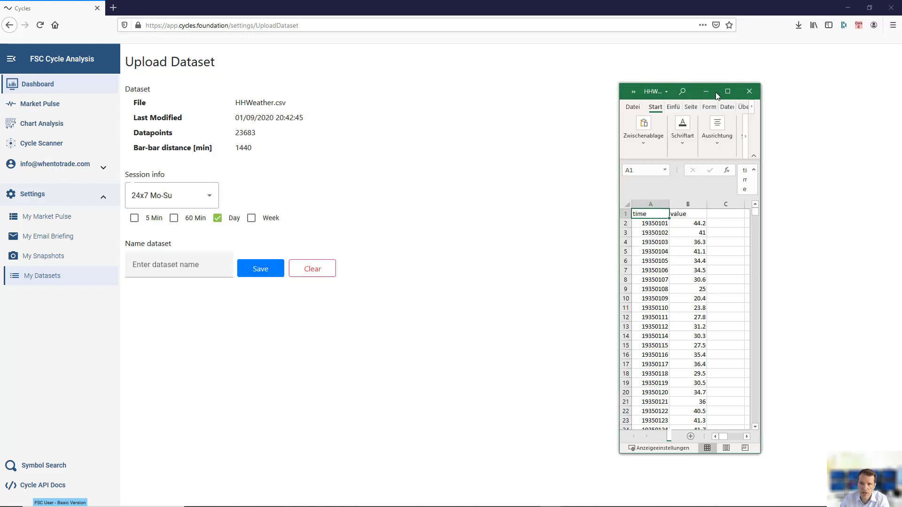
{"action": "left_click", "coordinate": [714, 94]}
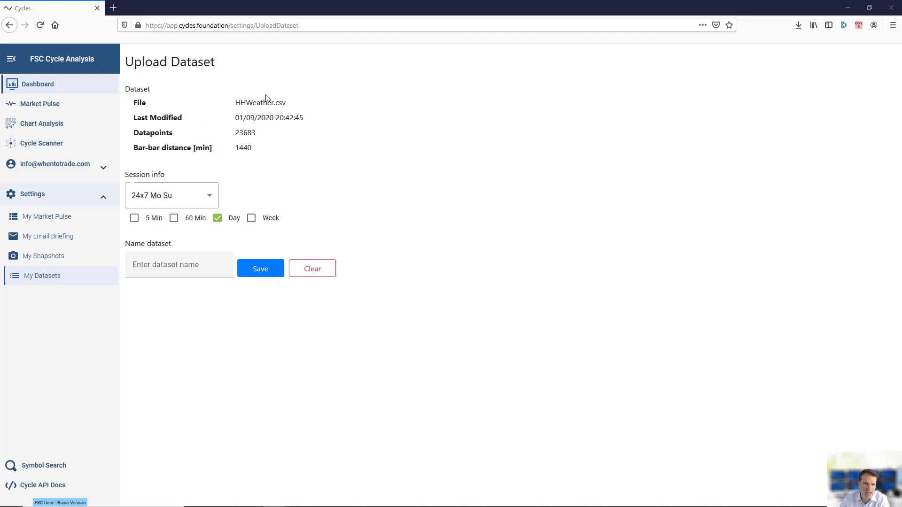
{"action": "left_click", "coordinate": [196, 259]}
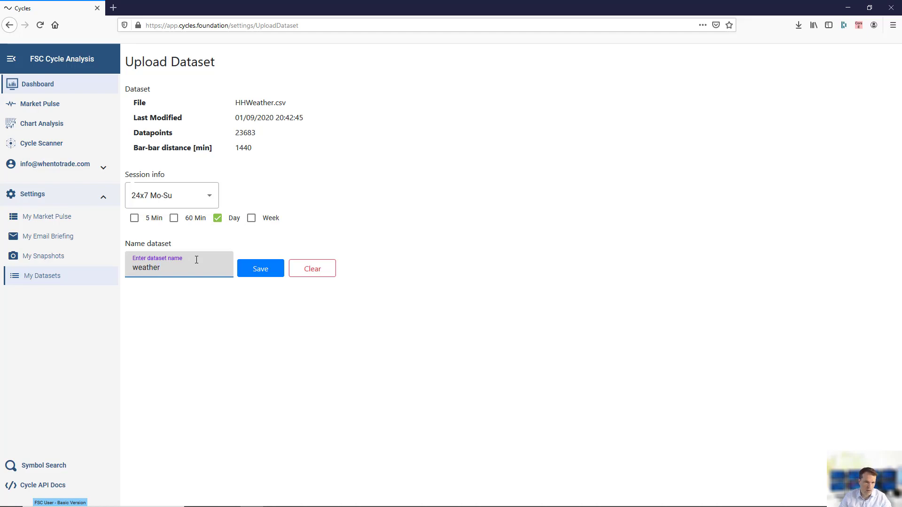
{"action": "left_click", "coordinate": [260, 272]}
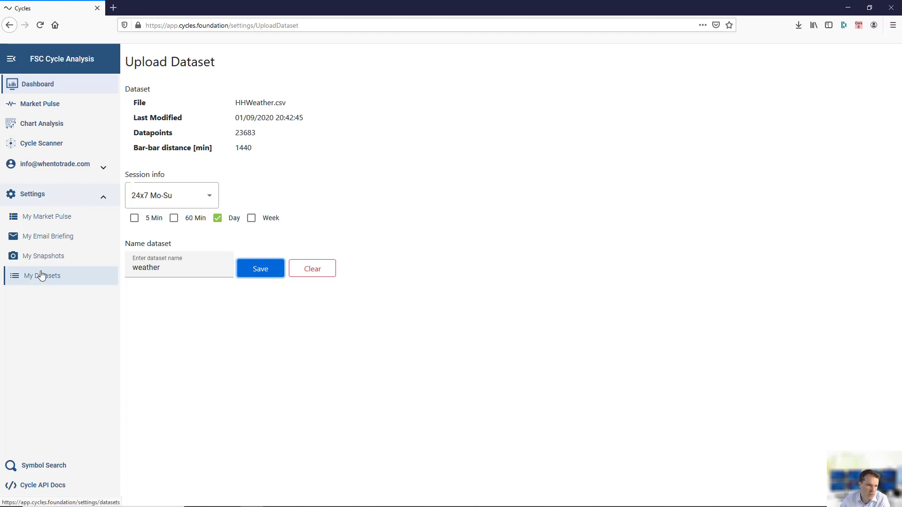
Scan the uploaded weather dataset from the saved datasets list in the Cycle Scanner.
{"action": "left_click", "coordinate": [56, 143]}
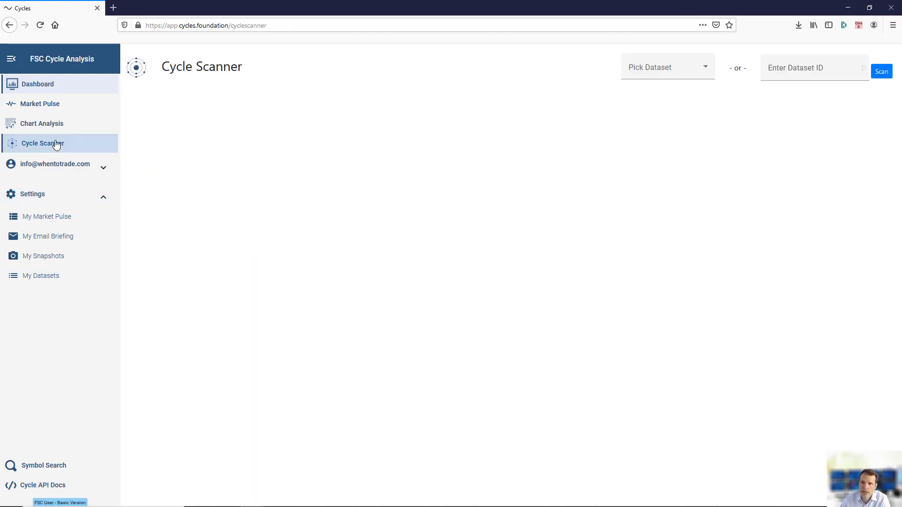
{"action": "left_click", "coordinate": [706, 71]}
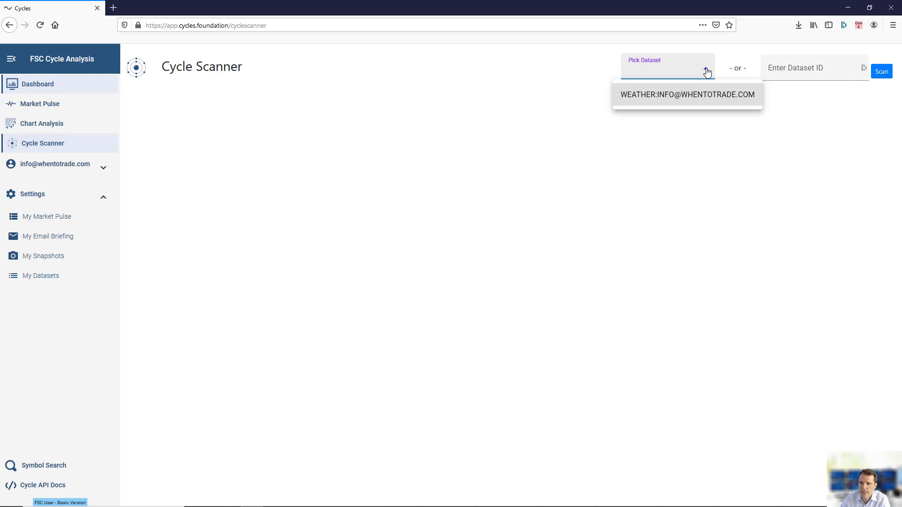
{"action": "left_click", "coordinate": [656, 96]}
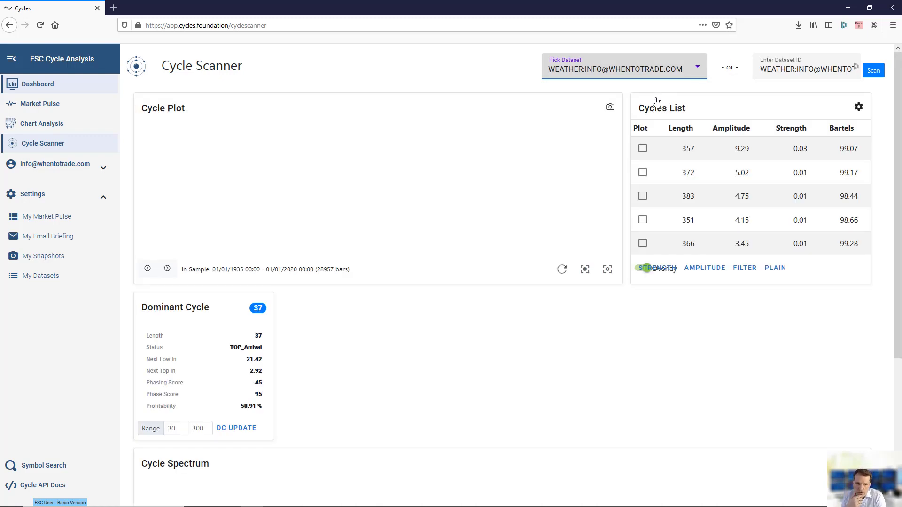
Zoom and pan the Cycle Plot to frame roughly Jul 2017 to Apr 2020.
{"action": "scroll", "coordinate": [531, 176], "scroll_direction": "down", "scroll_amount": 3}
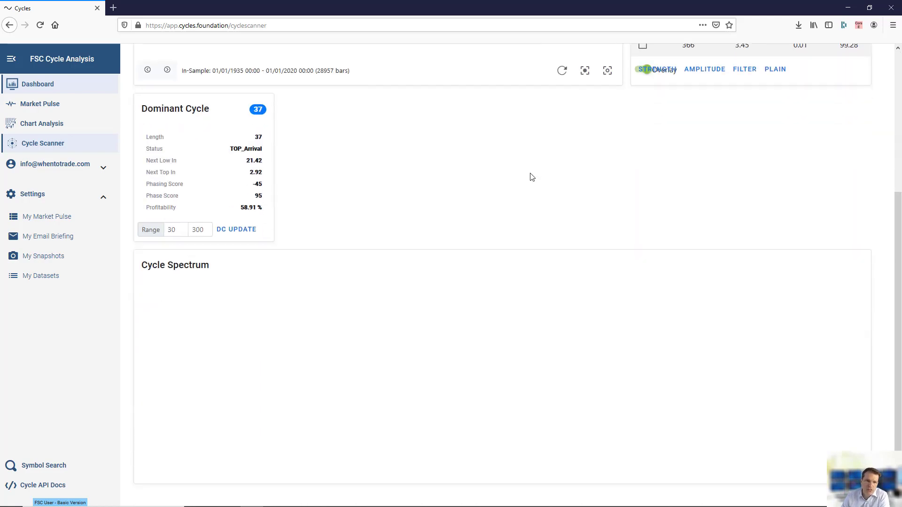
{"action": "scroll", "coordinate": [532, 176], "scroll_direction": "up", "scroll_amount": 5}
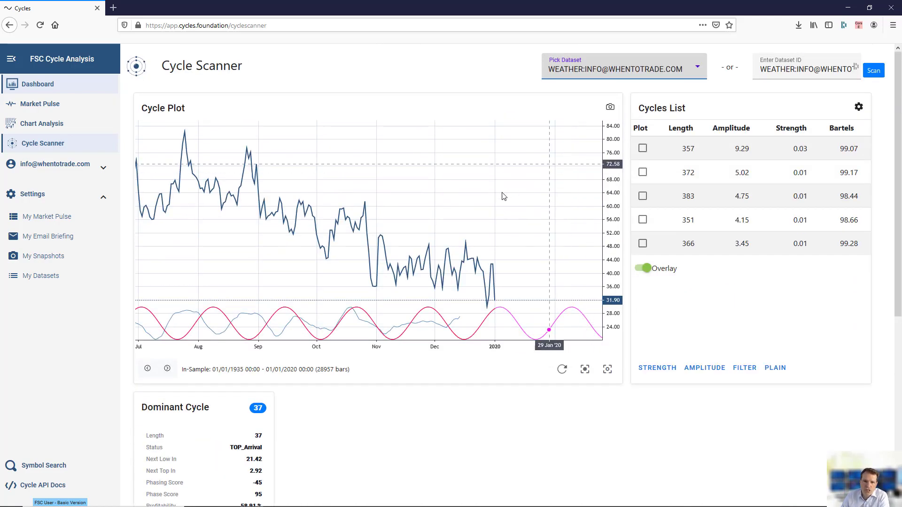
{"action": "scroll", "coordinate": [357, 225], "scroll_direction": "down", "scroll_amount": 10}
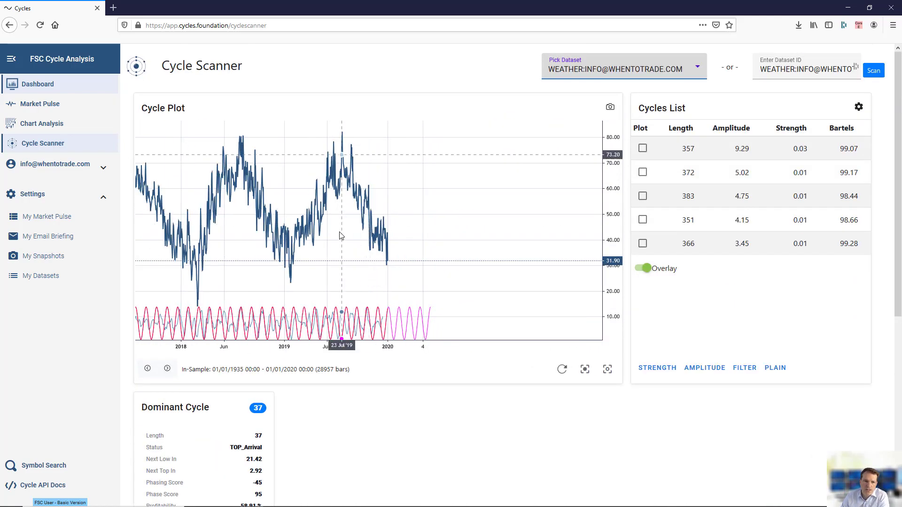
{"action": "left_click_drag", "start_coordinate": [341, 235], "coordinate": [441, 234]}
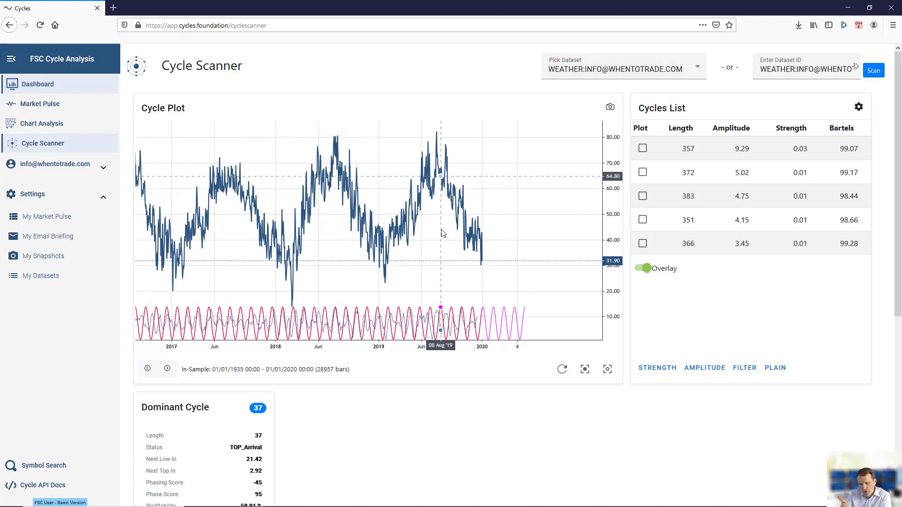
{"action": "scroll", "coordinate": [442, 233], "scroll_direction": "down", "scroll_amount": 1}
{"action": "mouse_move", "coordinate": [393, 232]}
{"action": "left_mouse_down"}
{"action": "mouse_move", "coordinate": [479, 232]}
{"action": "mouse_move", "coordinate": [393, 232]}
{"action": "left_mouse_up"}
{"action": "scroll", "coordinate": [393, 232], "scroll_direction": "up", "scroll_amount": 2}
{"action": "left_click_drag", "start_coordinate": [459, 252], "coordinate": [433, 256]}
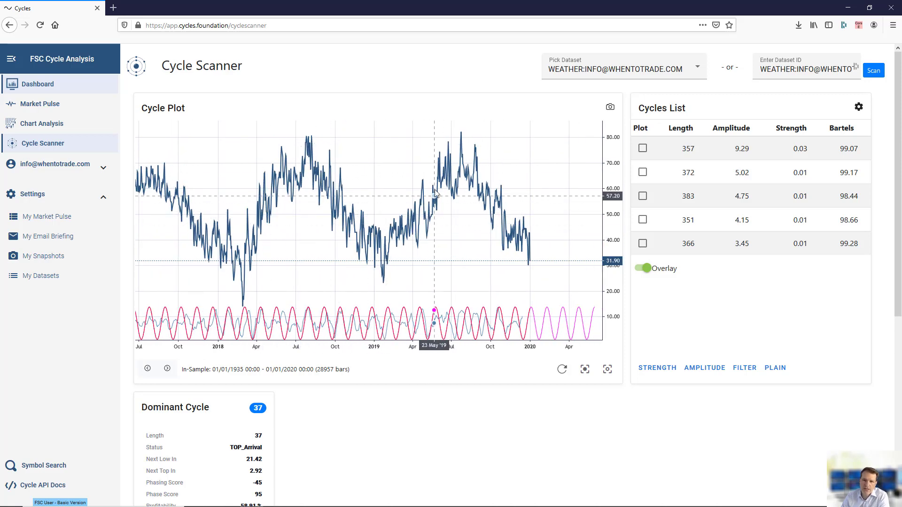
{"action": "scroll", "coordinate": [449, 230], "scroll_direction": "down", "scroll_amount": 2}
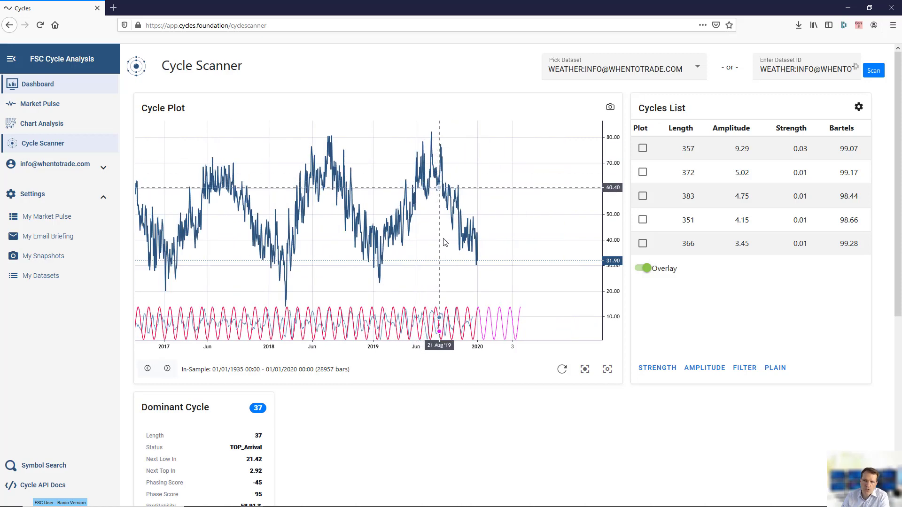
{"action": "left_click_drag", "start_coordinate": [446, 243], "coordinate": [461, 244]}
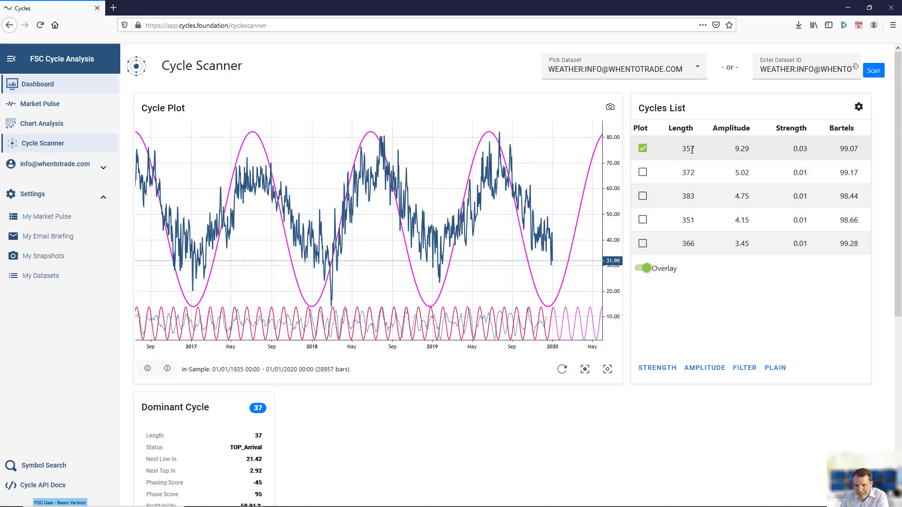
Overlay the 372-bar cycle and shift the plot to show through May 2020.
{"action": "scroll", "coordinate": [517, 176], "scroll_direction": "down", "scroll_amount": 3}
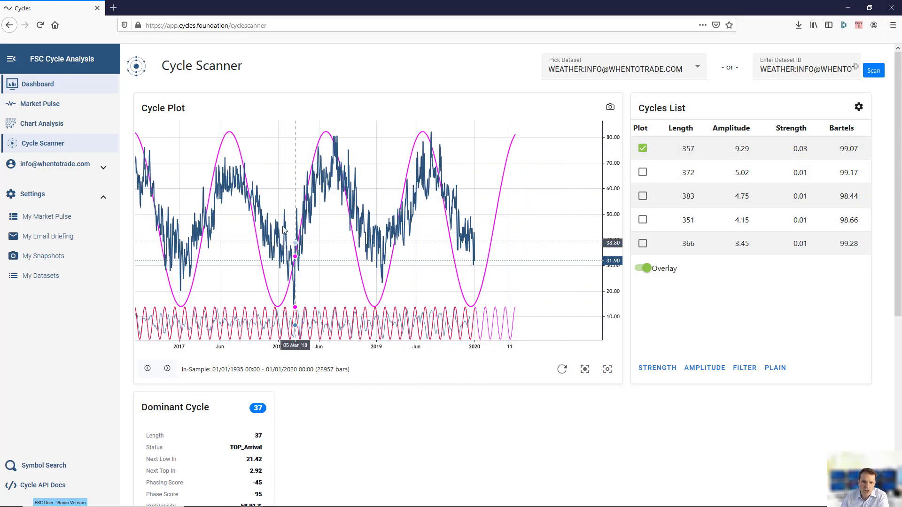
{"action": "left_click", "coordinate": [642, 173]}
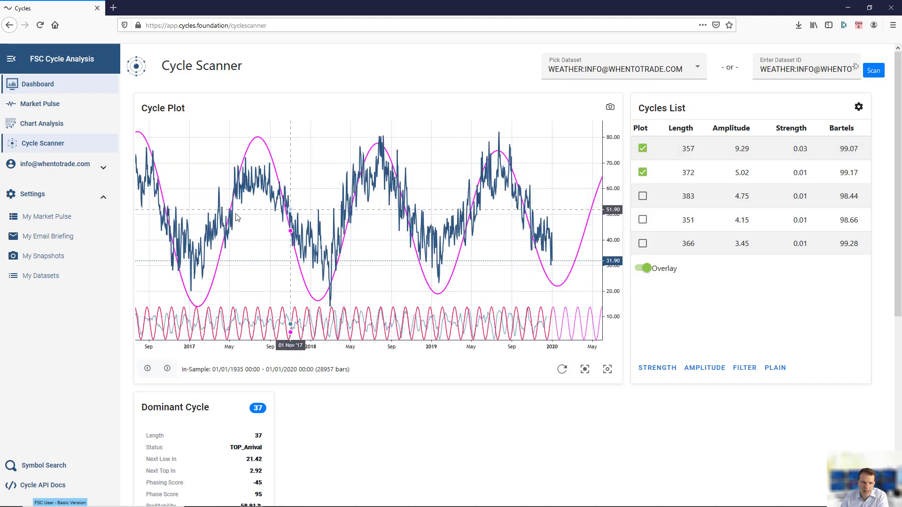
{"action": "left_click_drag", "start_coordinate": [490, 232], "coordinate": [340, 286]}
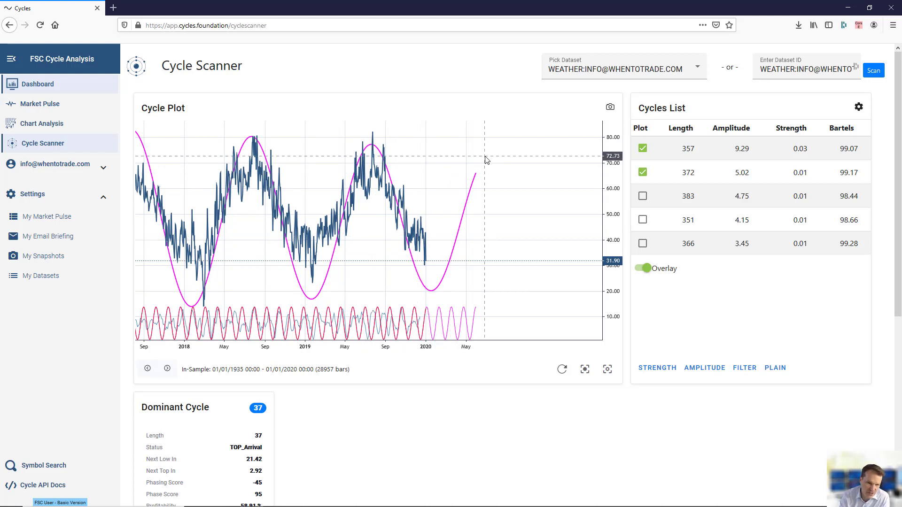
Bring the Cycle Spectrum into view, showing its peak at length 357 (amplitude ~9.29).
{"action": "scroll", "coordinate": [475, 238], "scroll_direction": "left", "scroll_amount": 5}
{"action": "scroll", "coordinate": [384, 215], "scroll_direction": "left", "scroll_amount": 6}
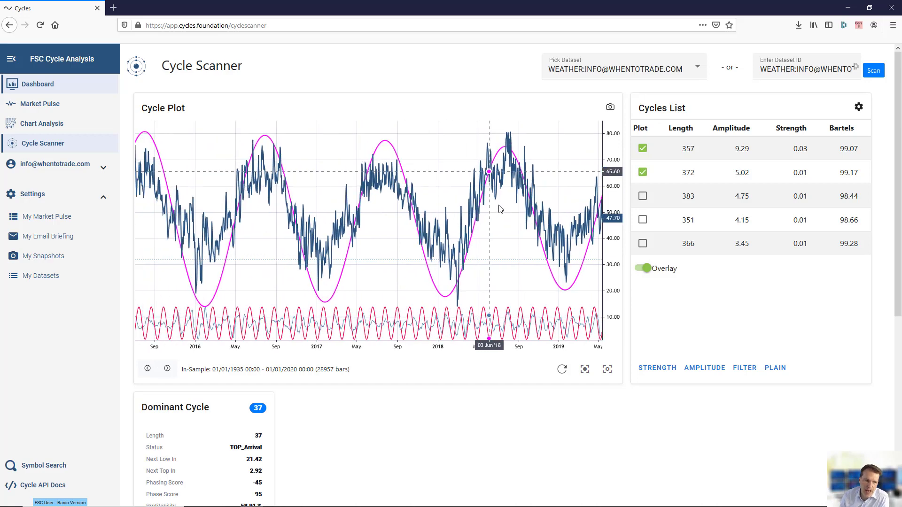
{"action": "scroll", "coordinate": [404, 212], "scroll_direction": "right", "scroll_amount": 8}
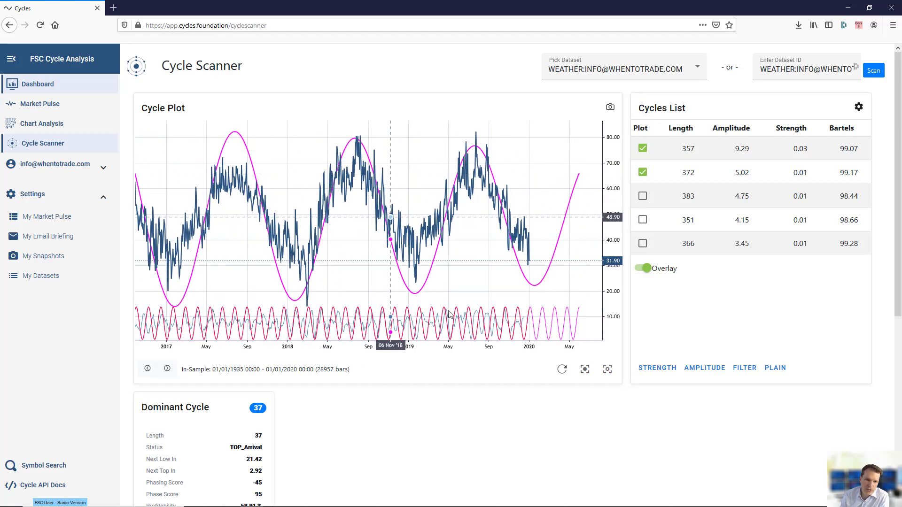
{"action": "left_click_drag", "start_coordinate": [899, 137], "coordinate": [880, 352]}
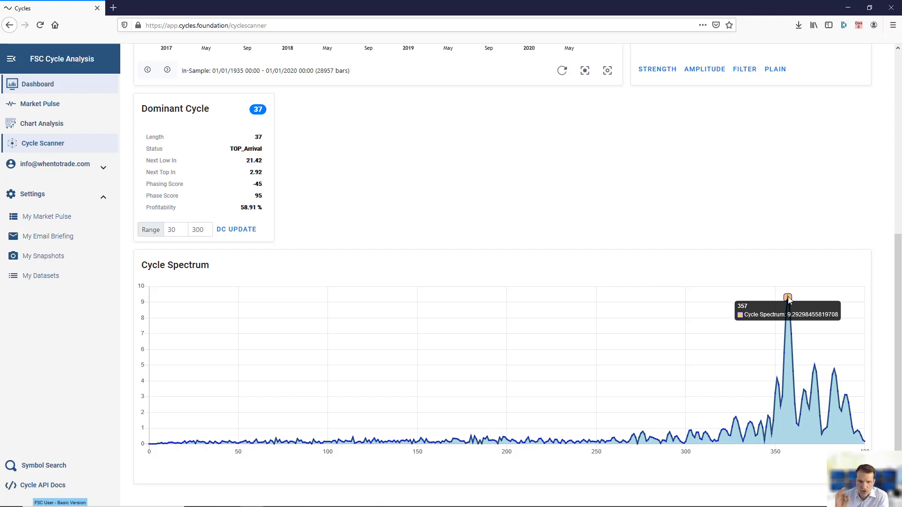
{"action": "scroll", "coordinate": [782, 294], "scroll_direction": "up", "scroll_amount": 6}
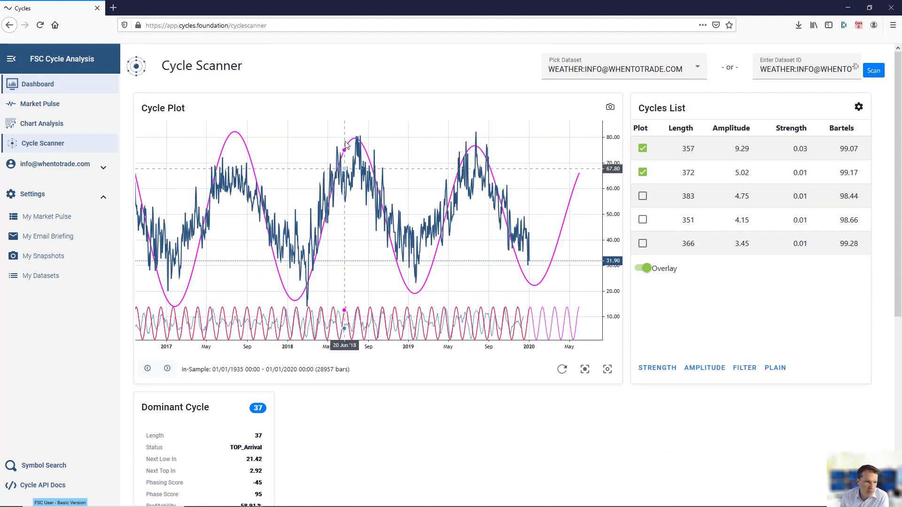
Go to My Market Pulse under Settings to view the Market Pulse Configuration.
{"action": "left_click", "coordinate": [44, 219]}
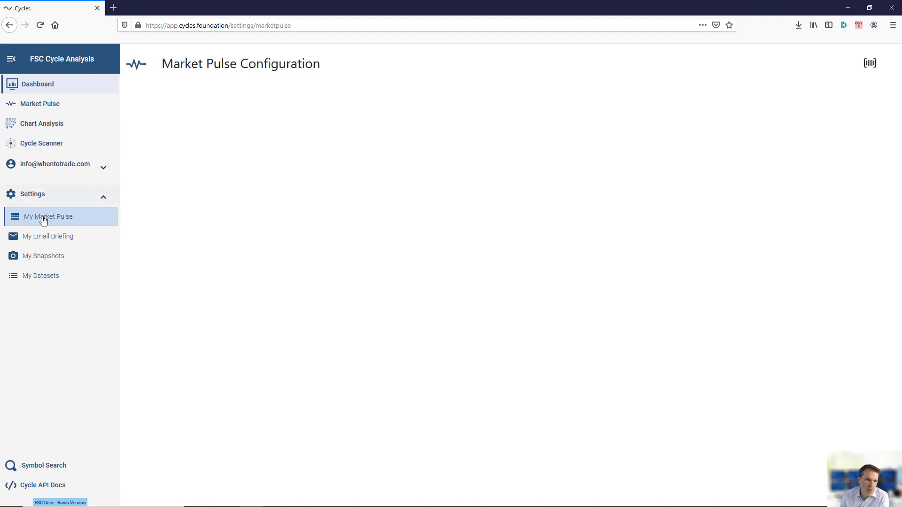